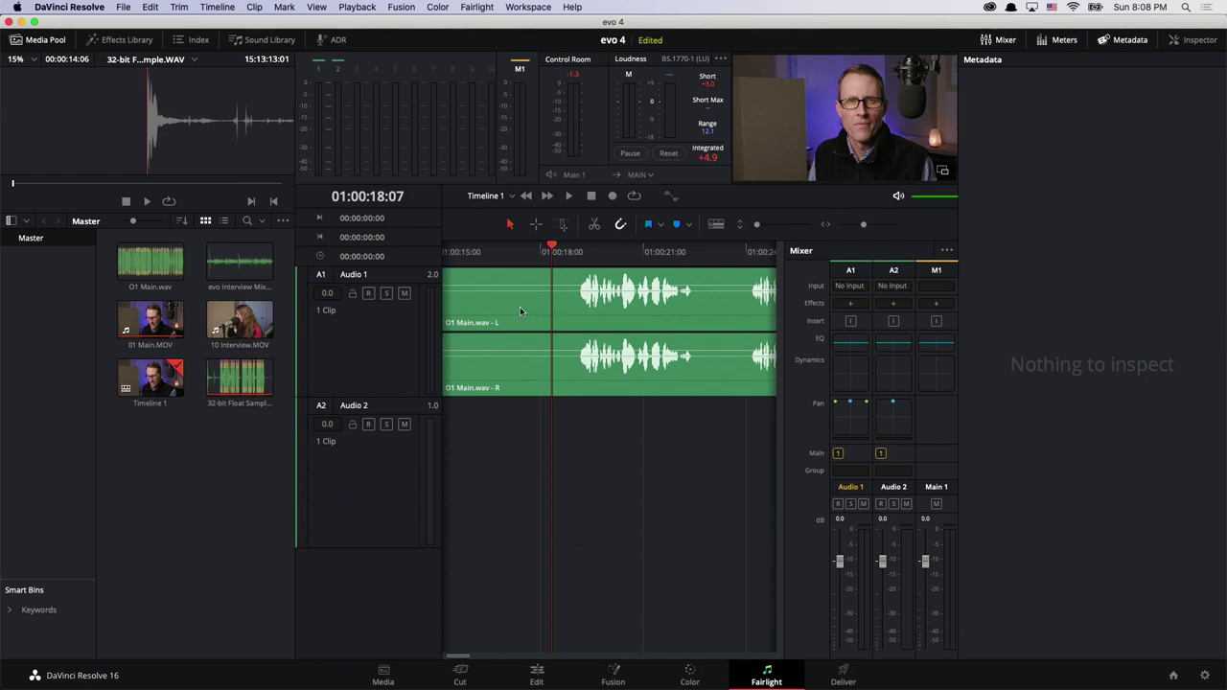
Step: Hide the metadata pane and set up audio level normalization for the Audio 1 clip using the ITU-R BS.1770-4 mode
scroll(519, 306, left, 3)
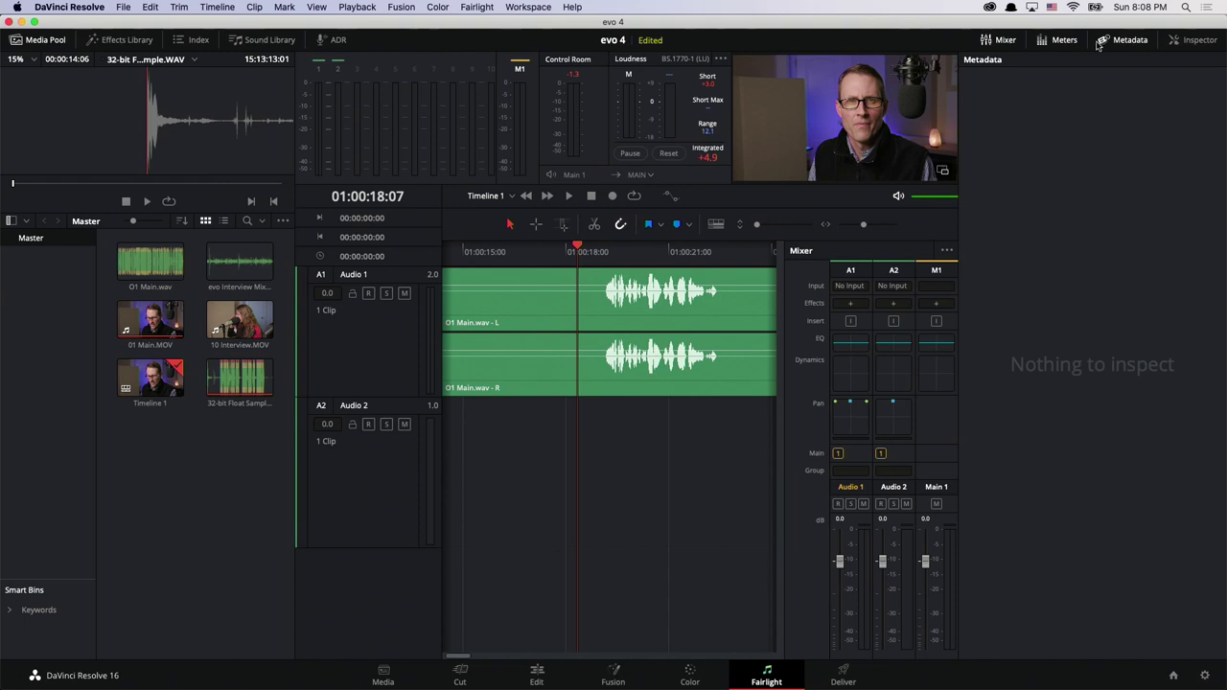
click(1126, 43)
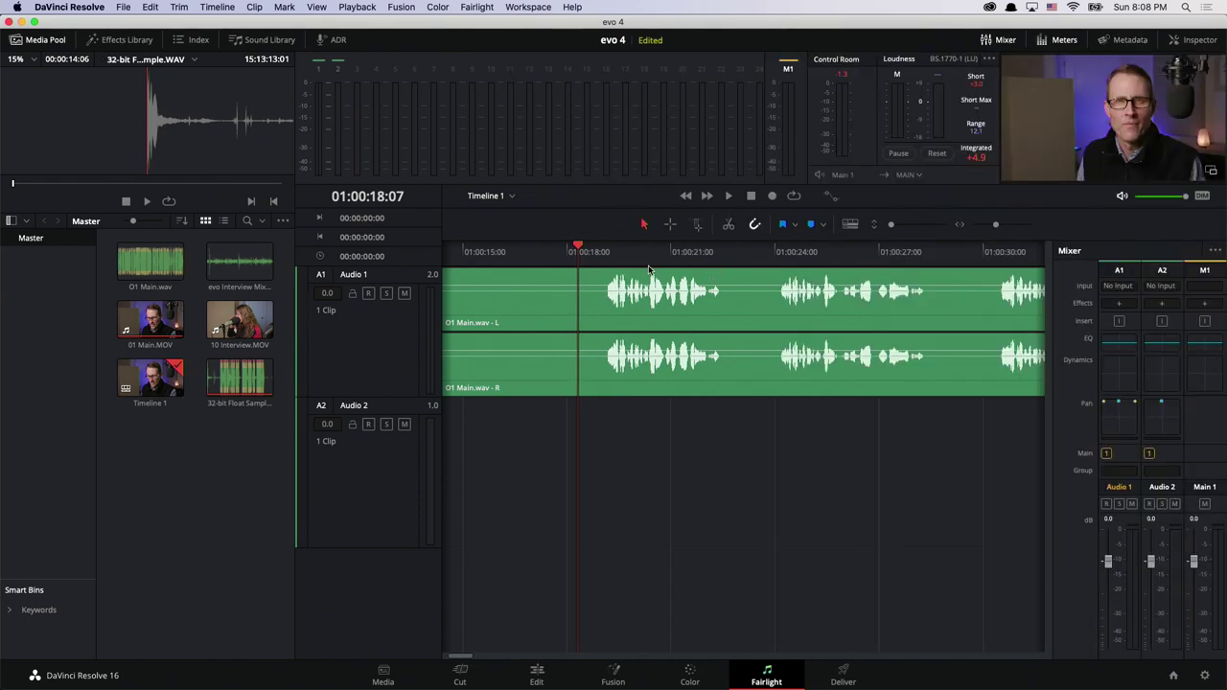
right_click(572, 309)
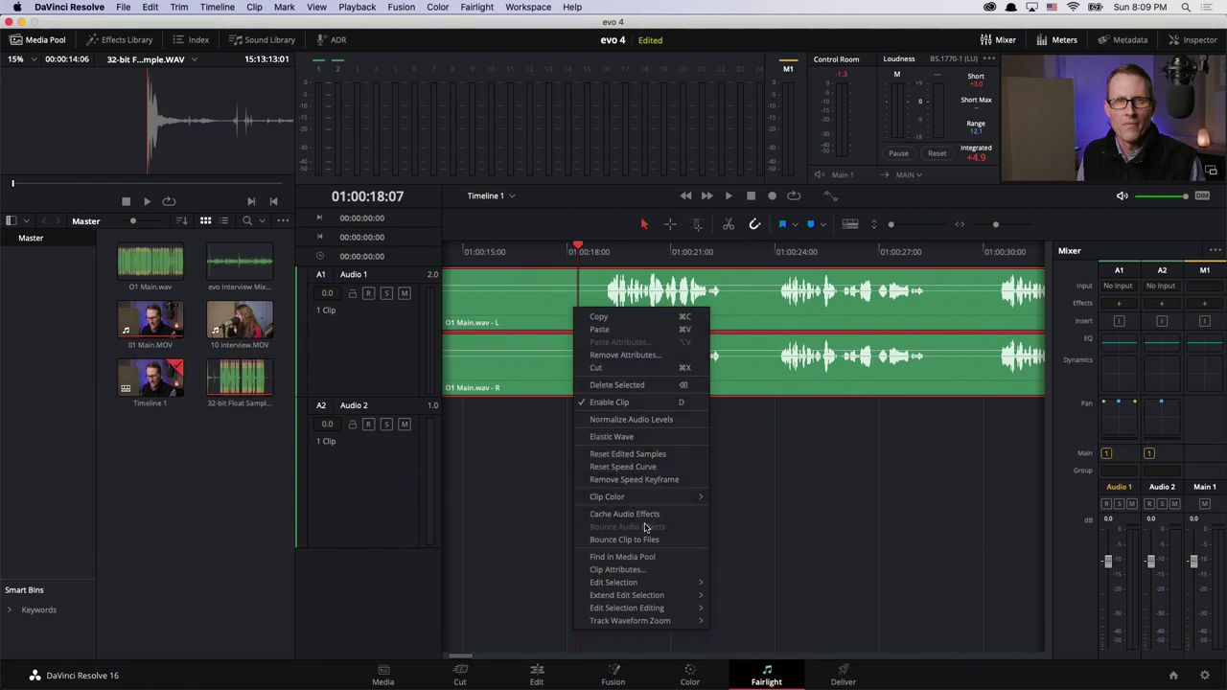
click(635, 419)
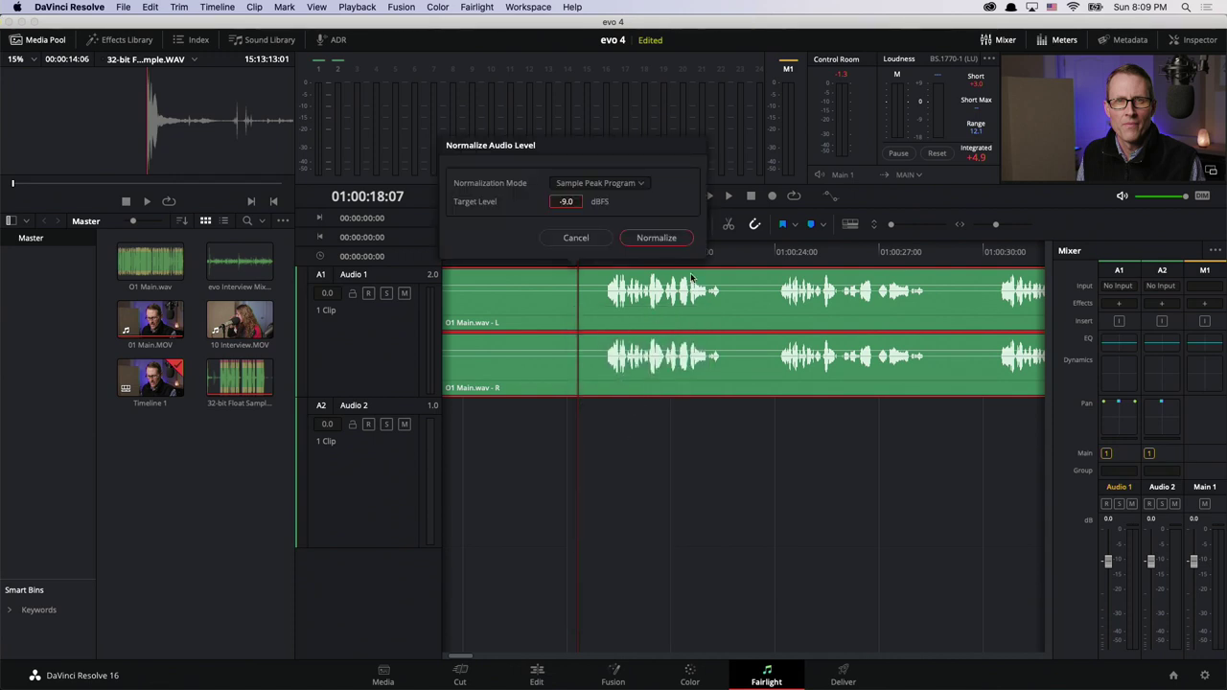
click(632, 185)
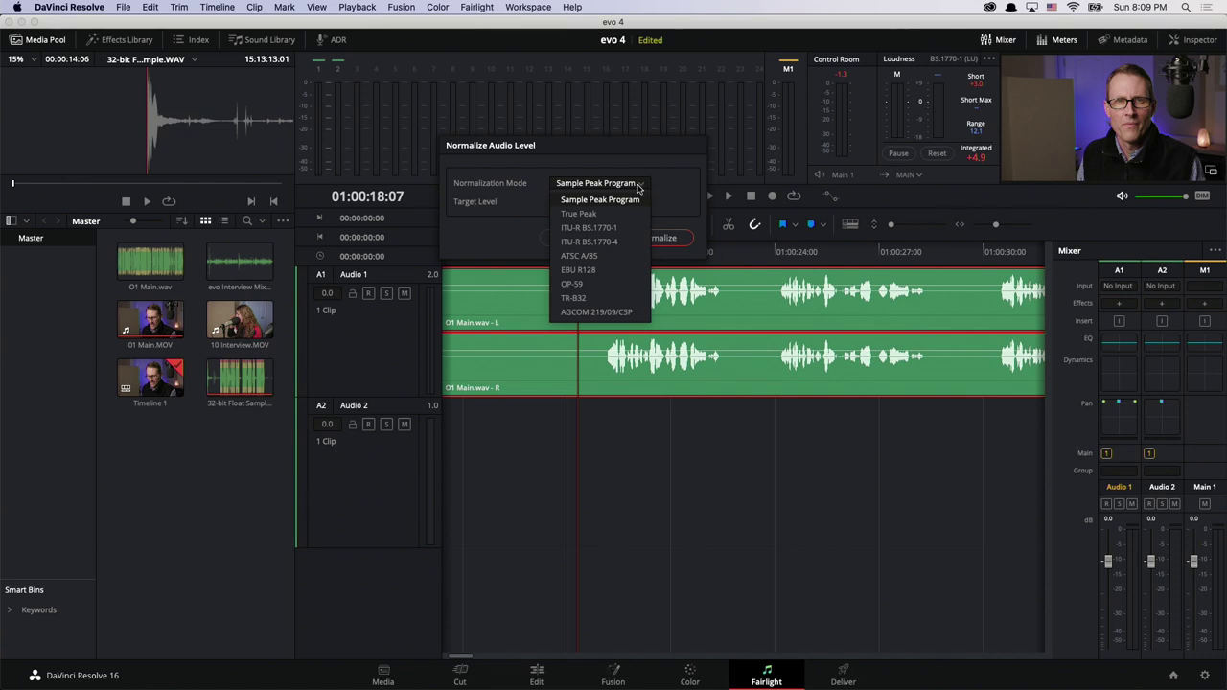
click(500, 230)
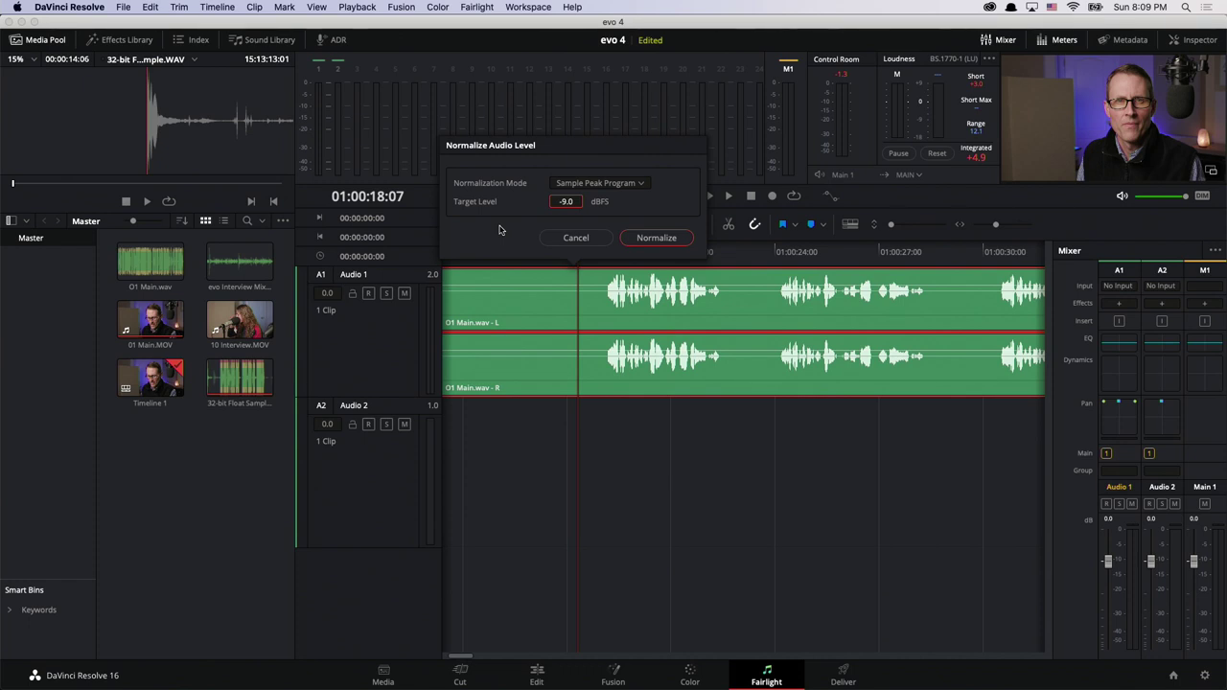
click(612, 184)
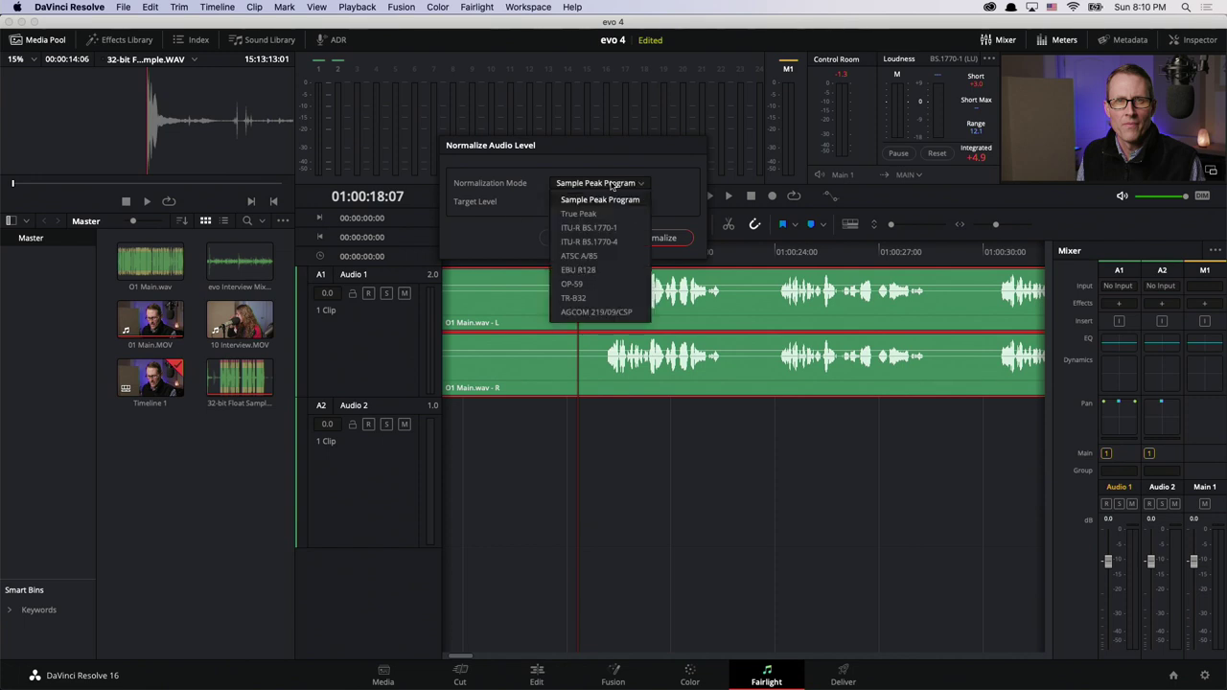
click(610, 244)
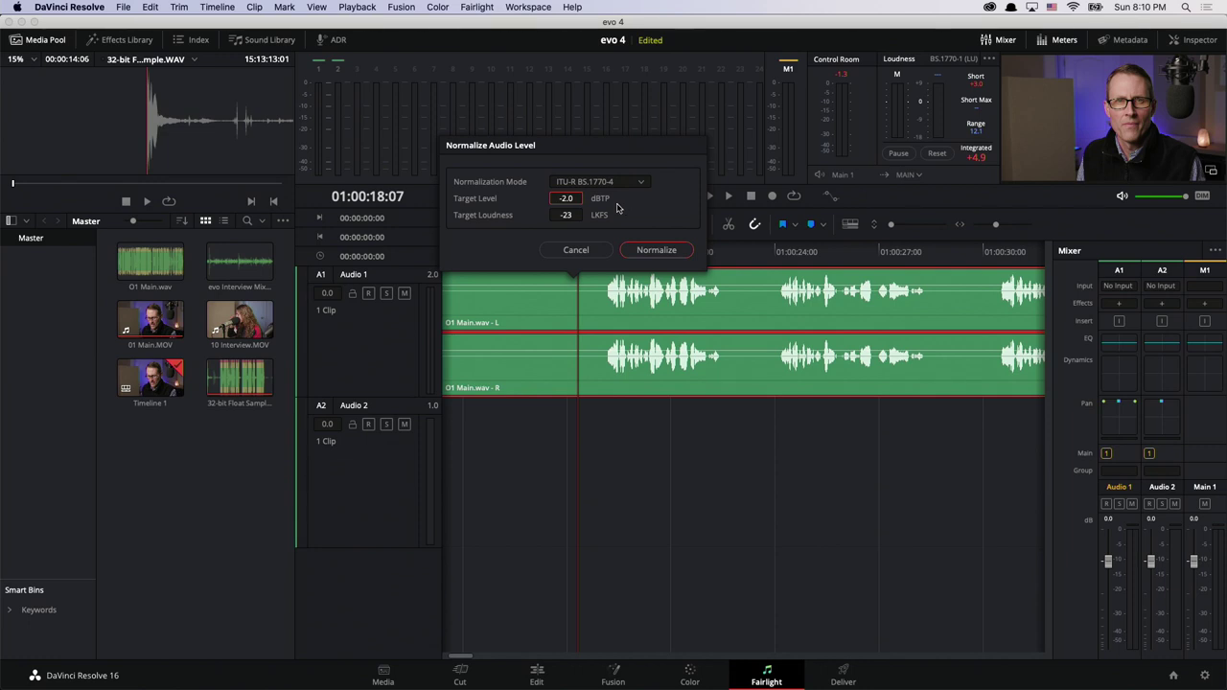
Step: Set the target loudness to -17 LKFS and normalize the Audio 1 clip
click(569, 215)
key(Return)
click(569, 215)
text(-17)
click(595, 249)
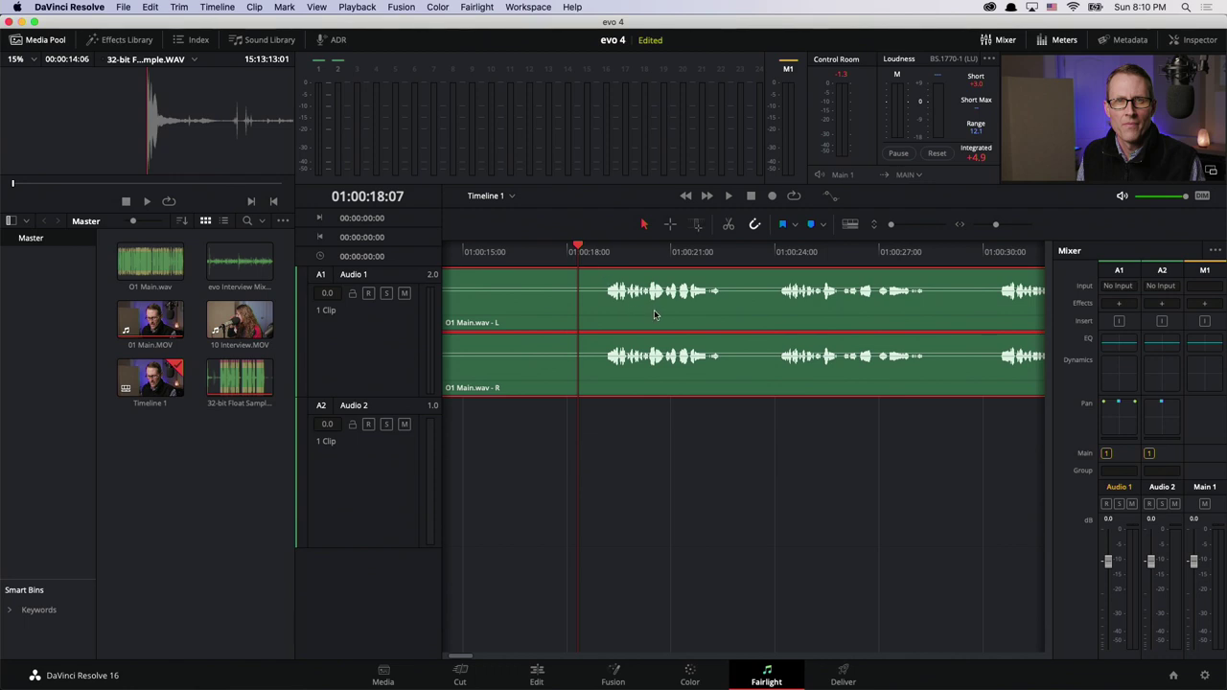
Step: Reset the loudness meter and play the normalized Audio 1 clip to measure its integrated loudness
click(936, 156)
click(889, 153)
key(space)
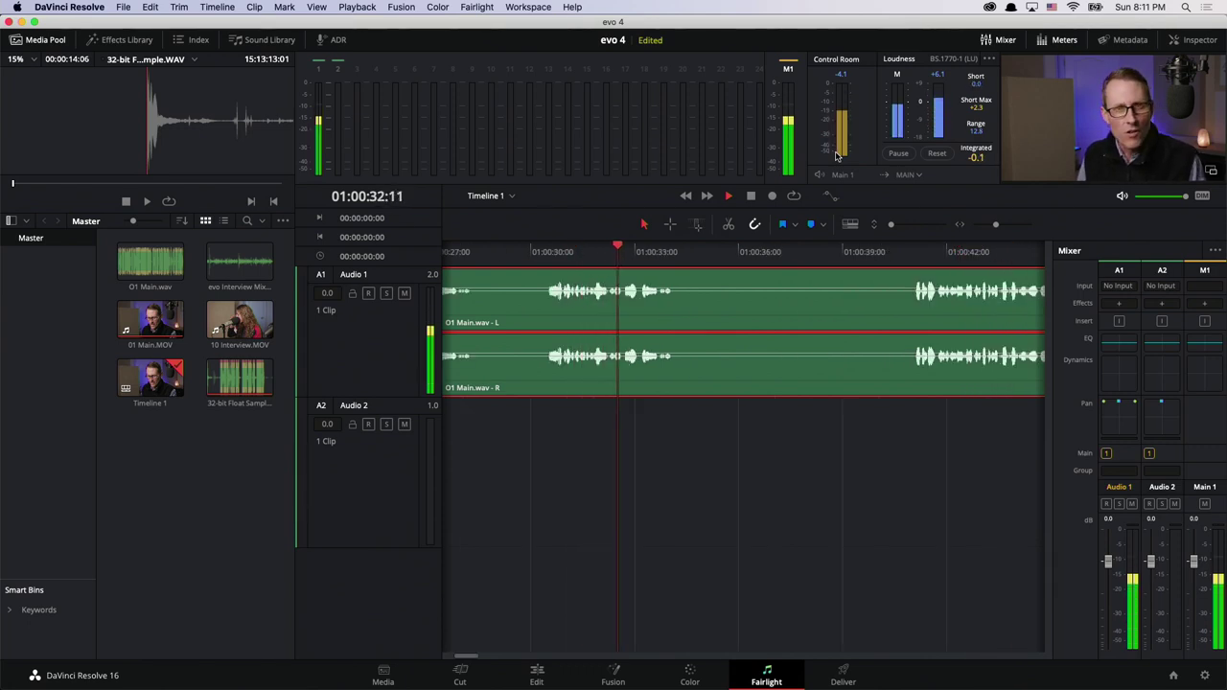
key(space)
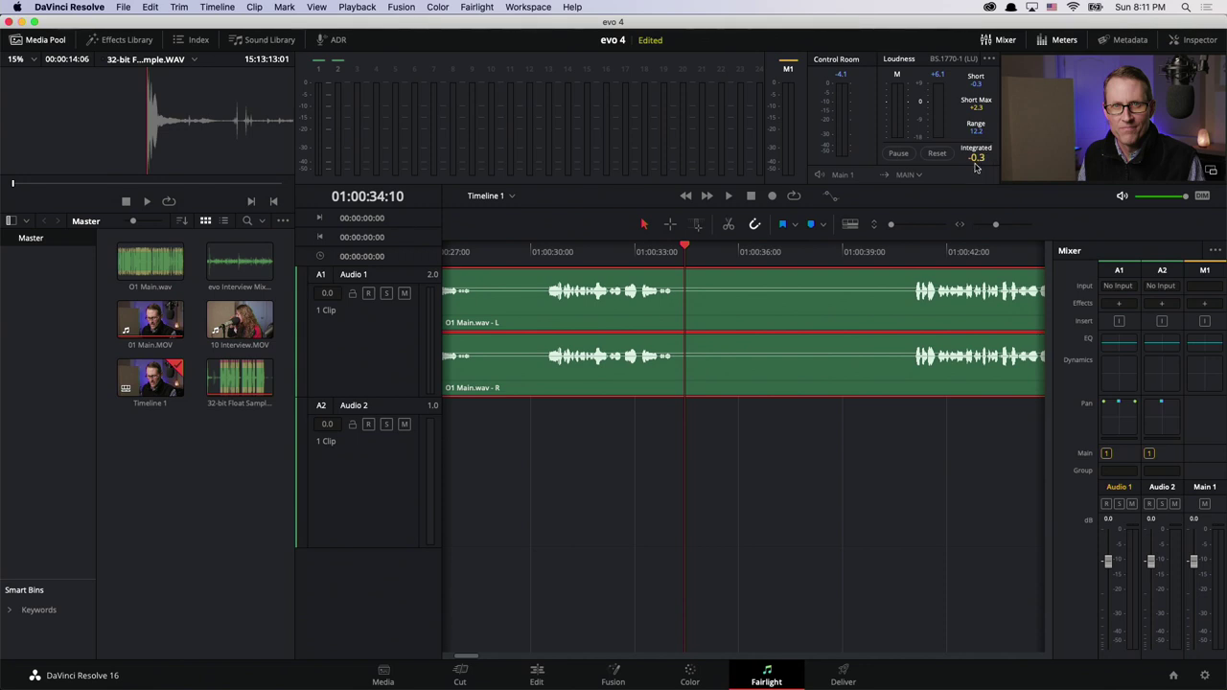
Step: Check the target loudness level in the project's Fairlight audio metering settings, closing them without saving
click(124, 7)
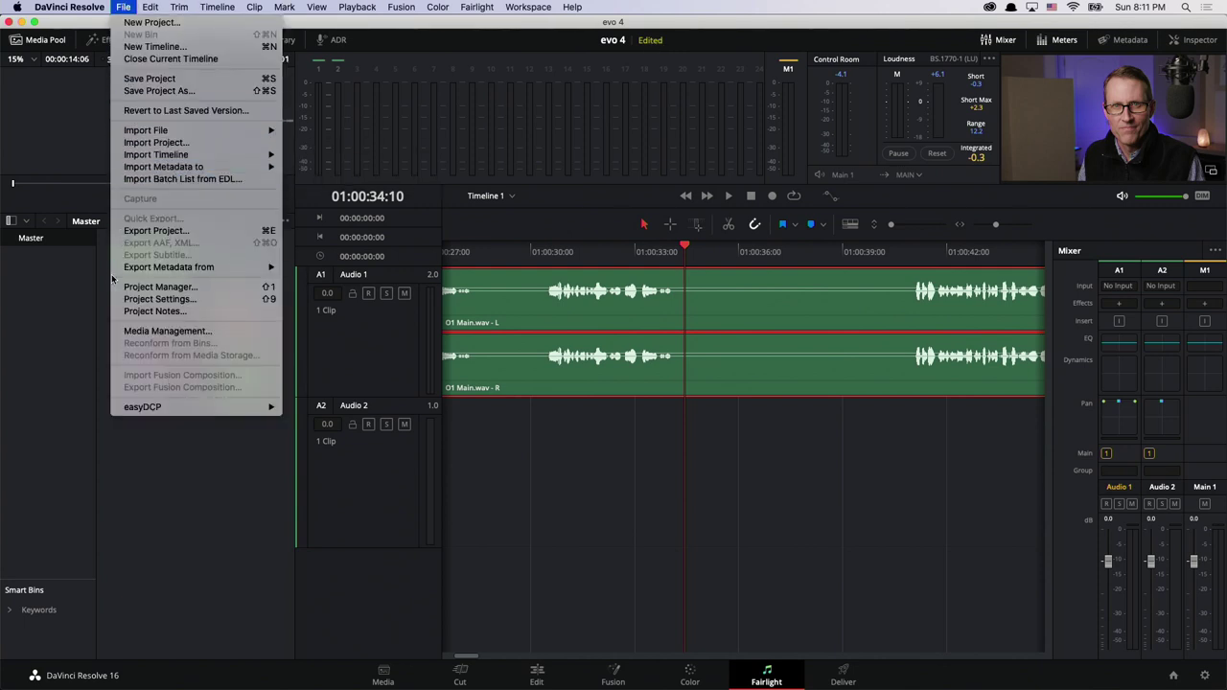
click(152, 300)
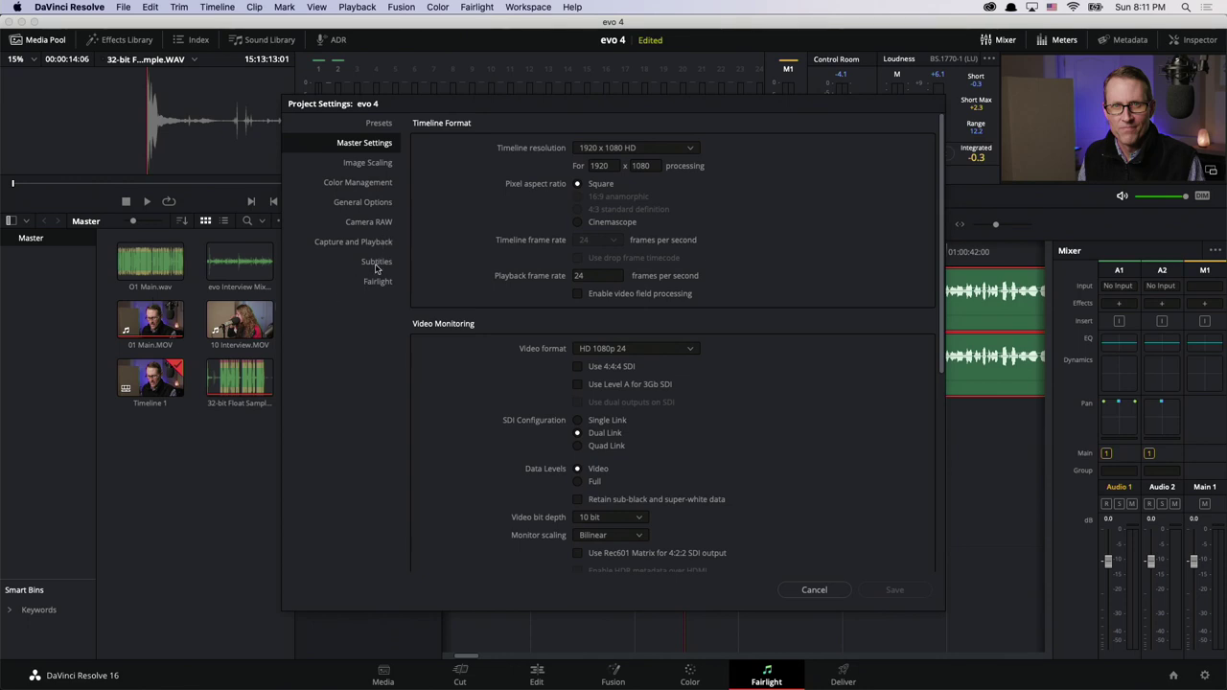
click(378, 282)
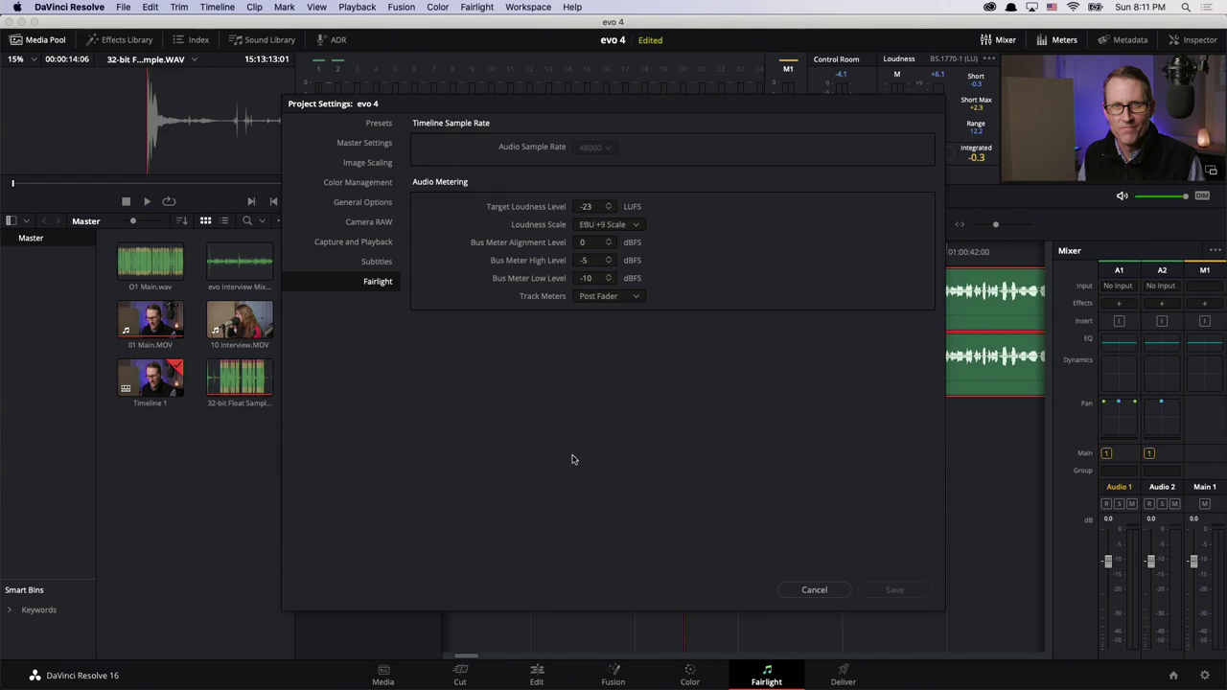
click(812, 591)
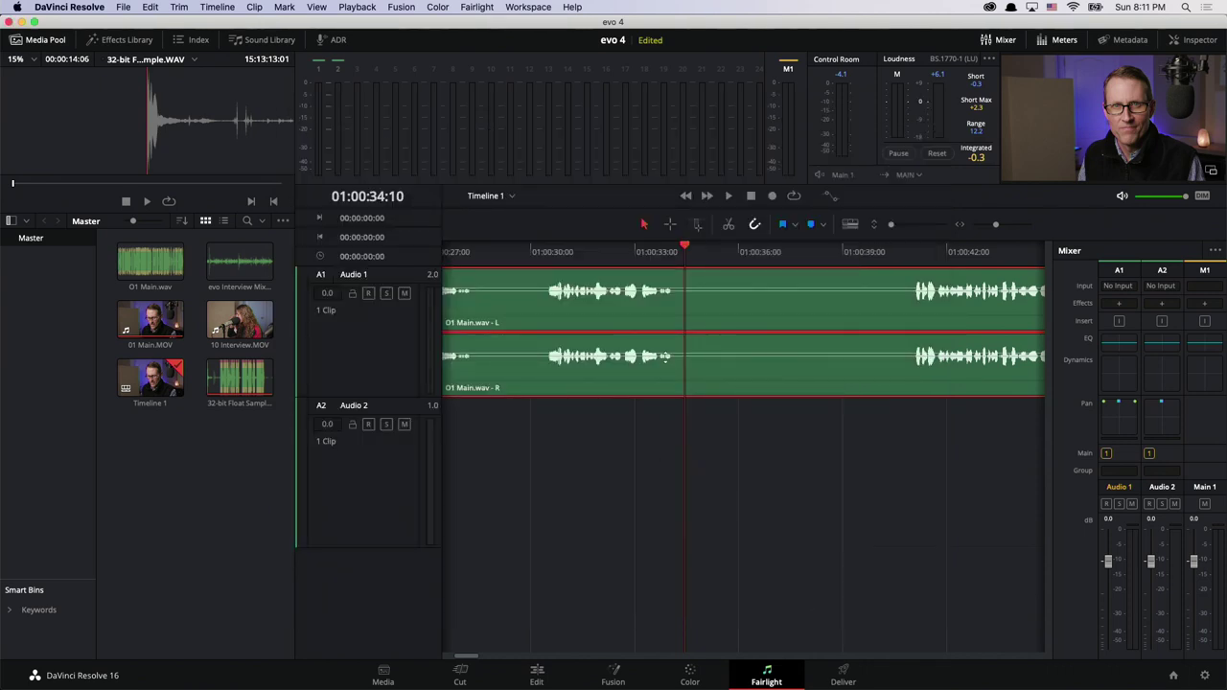
Step: Review the Audio 1 clip's normalization settings without applying them, and locate the 32-bit Float Sample clip on Audio 2
right_click(552, 320)
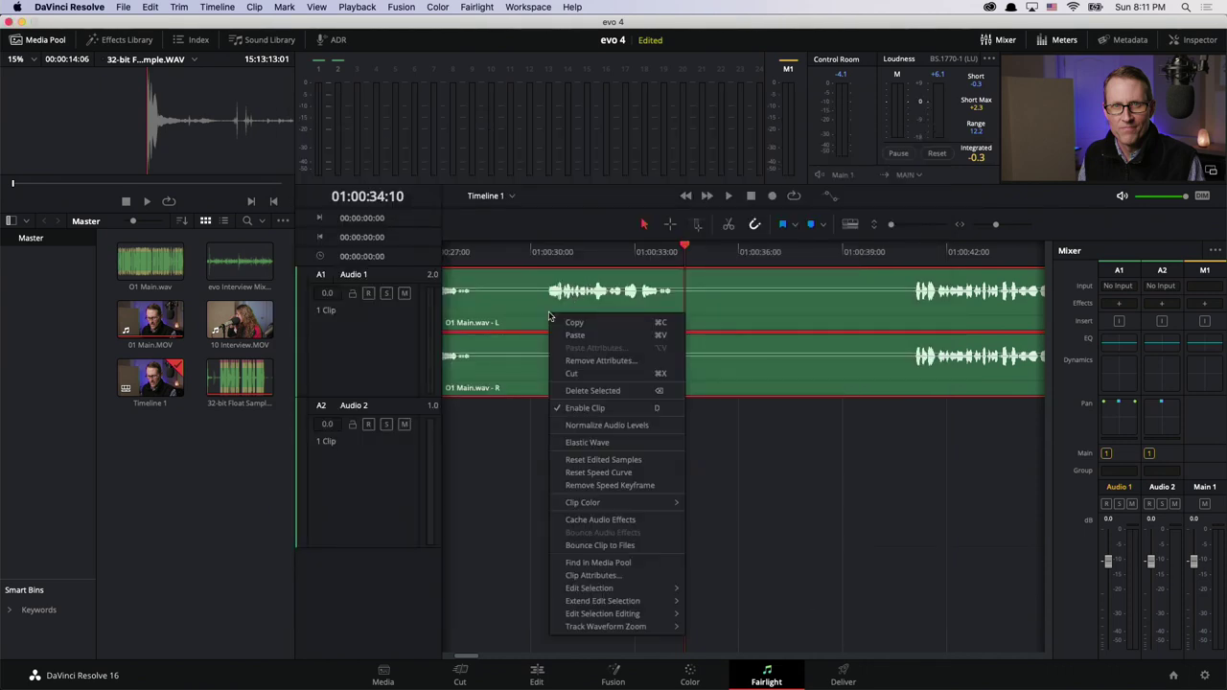
click(610, 425)
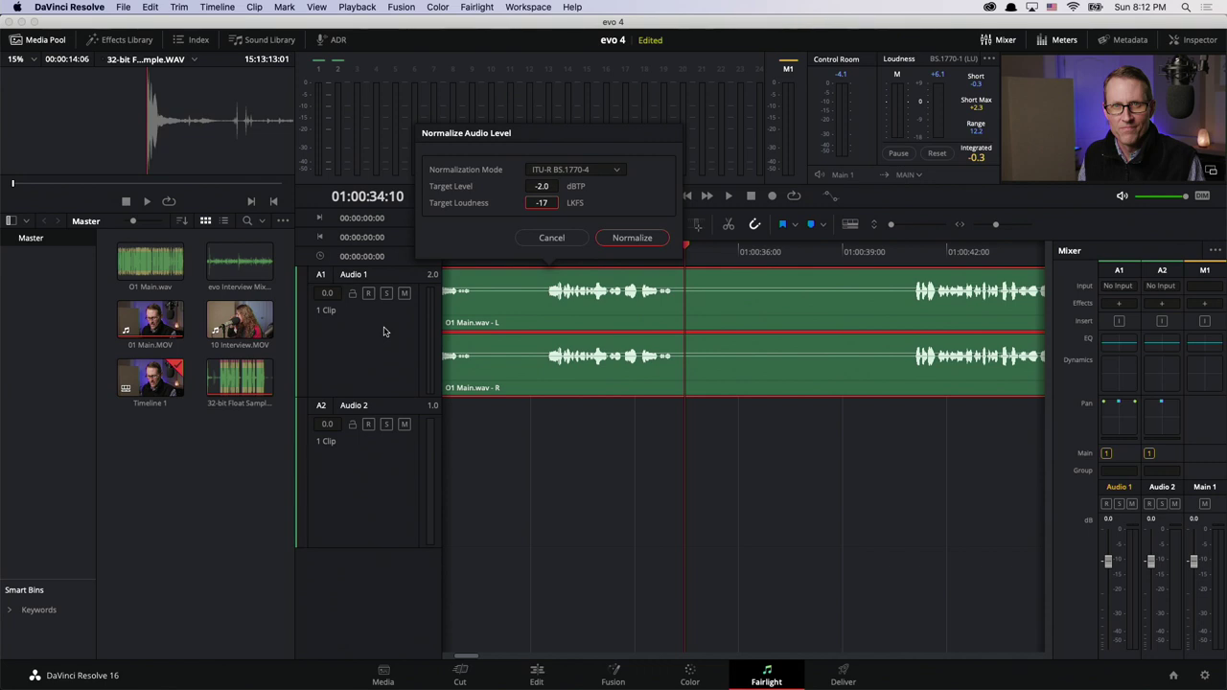
scroll(383, 331, right, 10)
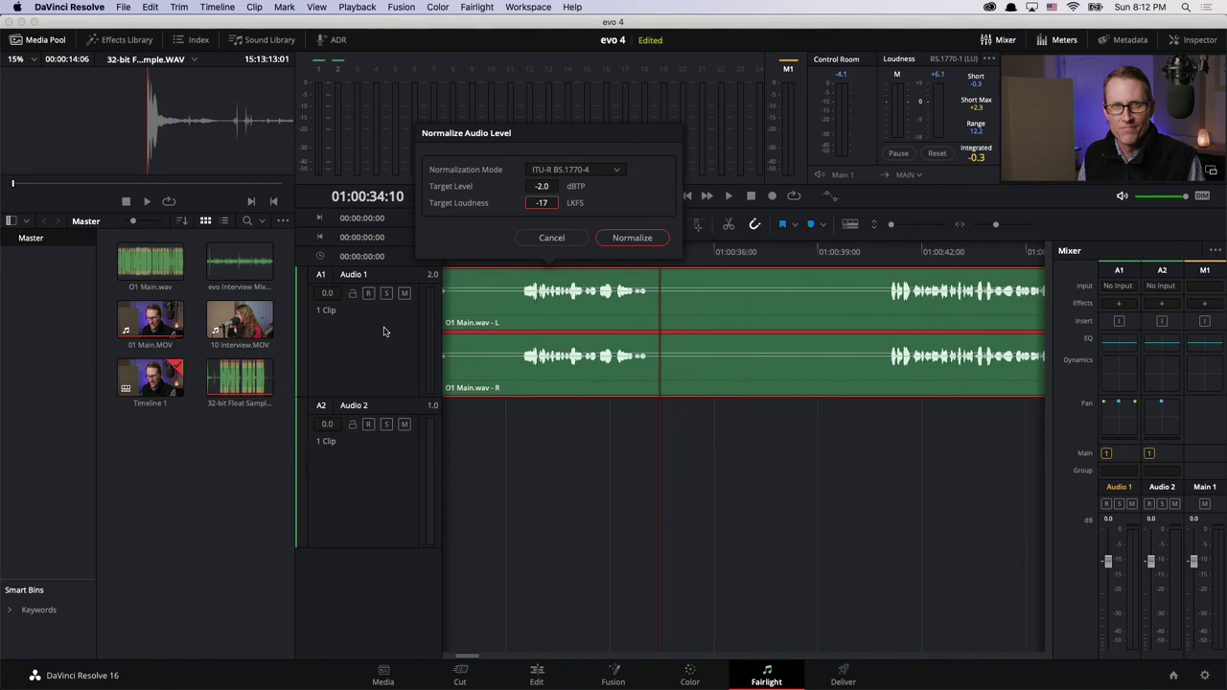
scroll(384, 330, right, 15)
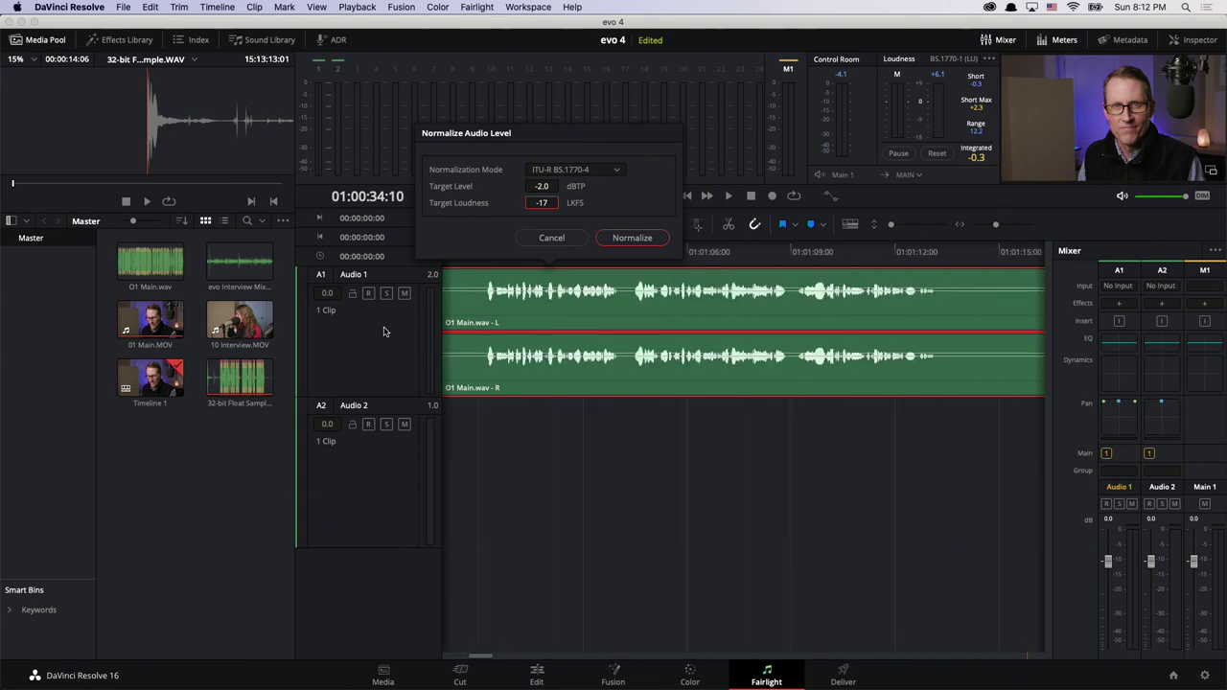
scroll(384, 330, right, 15)
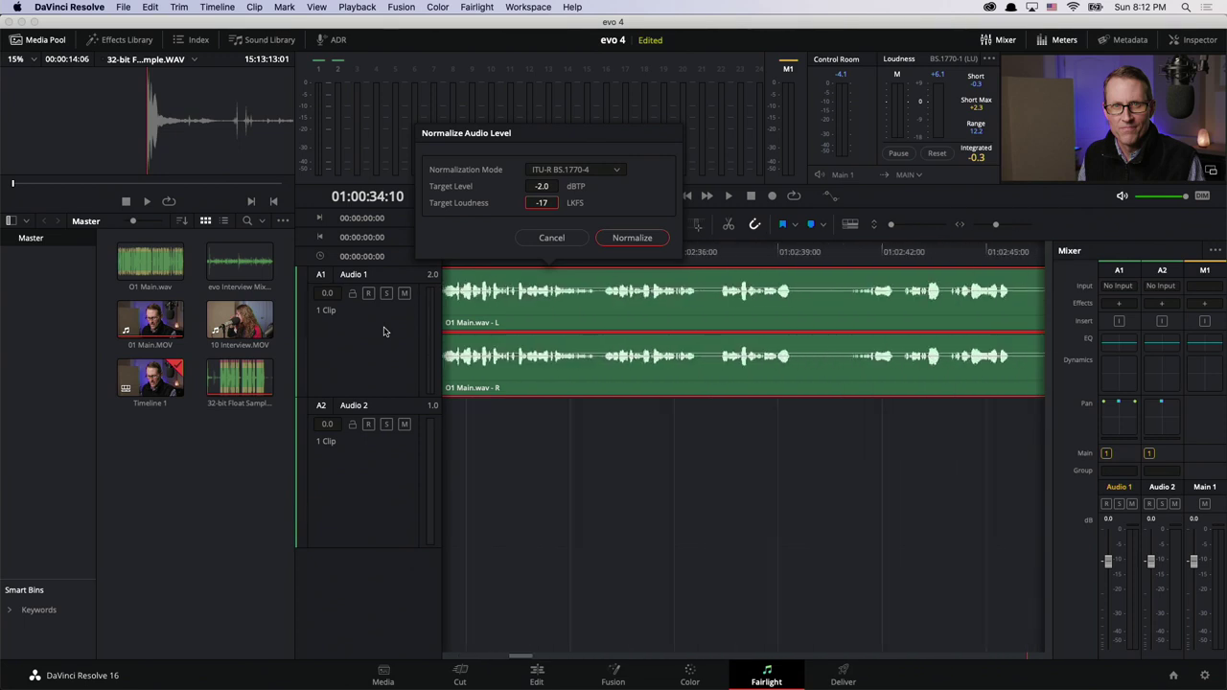
scroll(384, 330, right, 8)
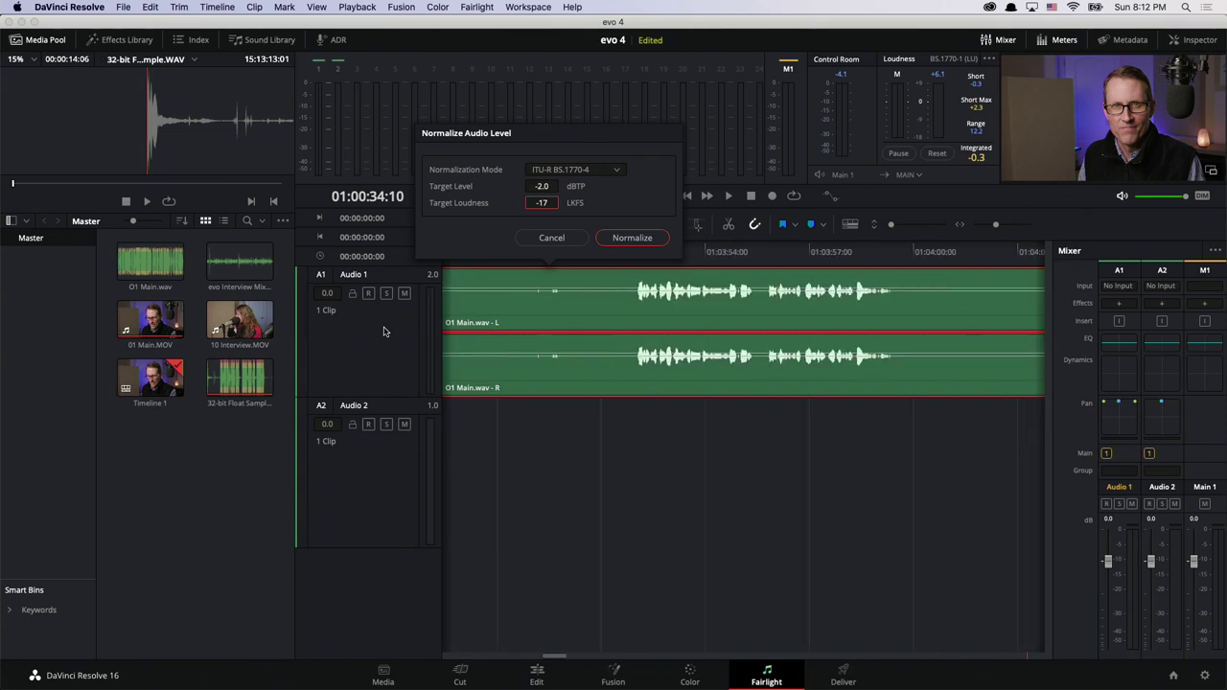
scroll(383, 331, right, 5)
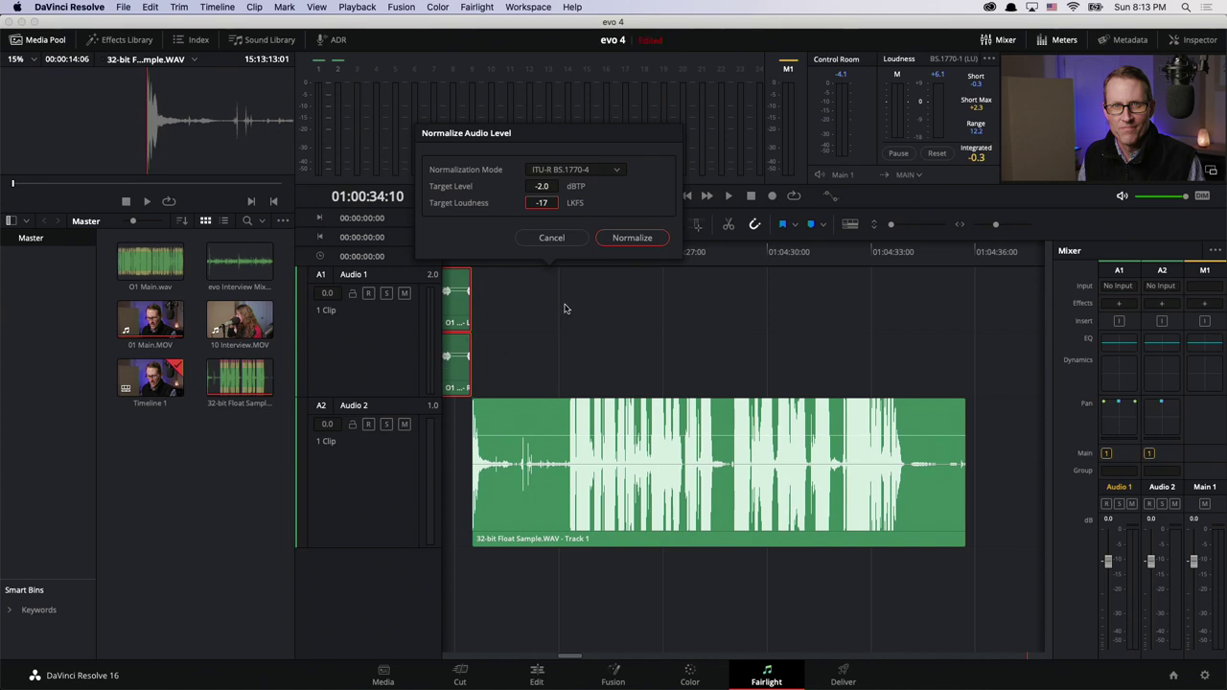
click(552, 237)
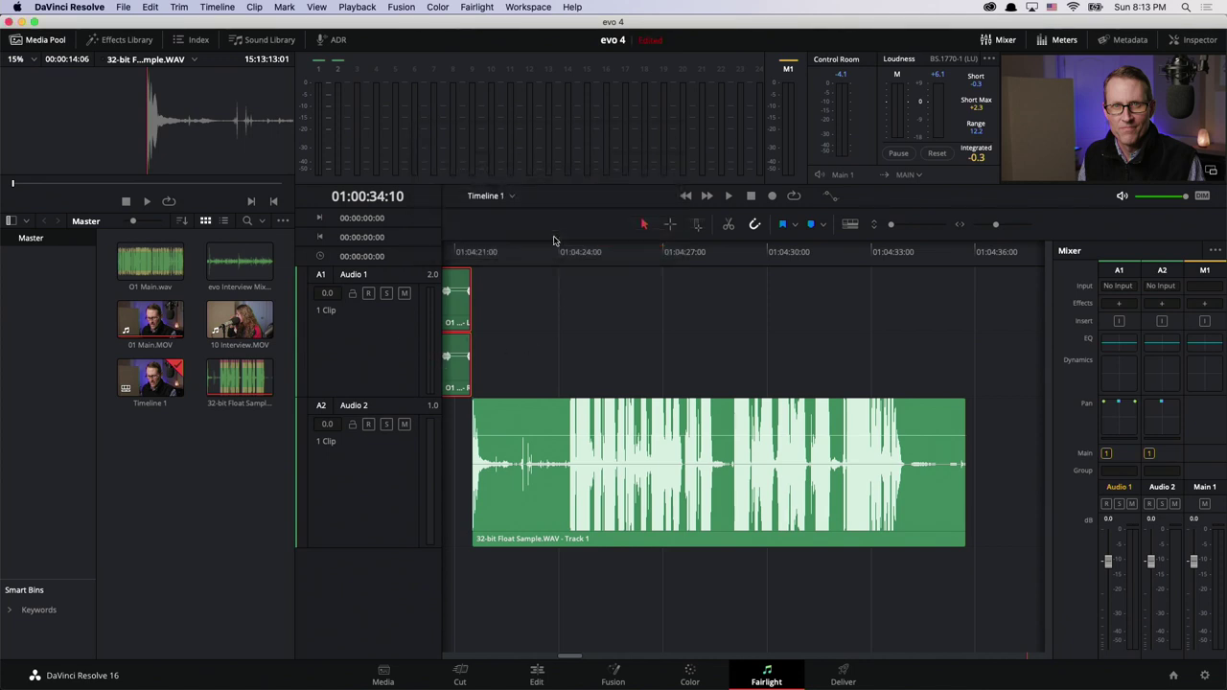
Step: Play the 32-bit Float Sample clip from 01:04:23:19 to check its levels on the meters
click(553, 251)
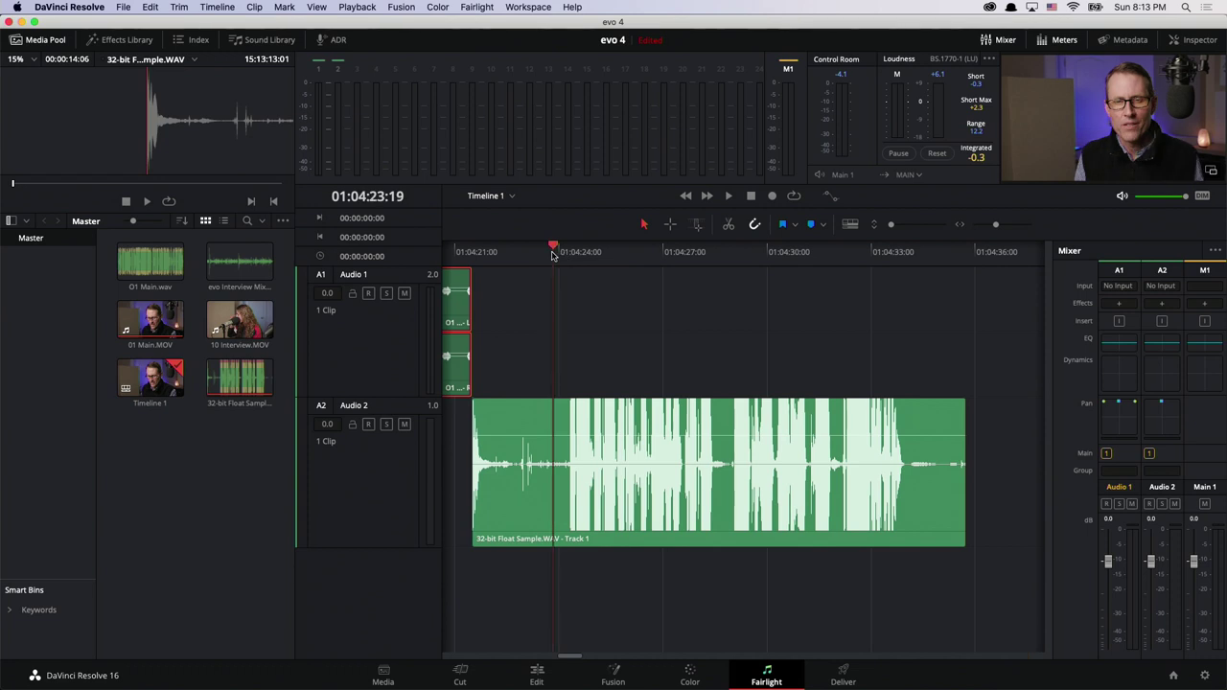
key(space)
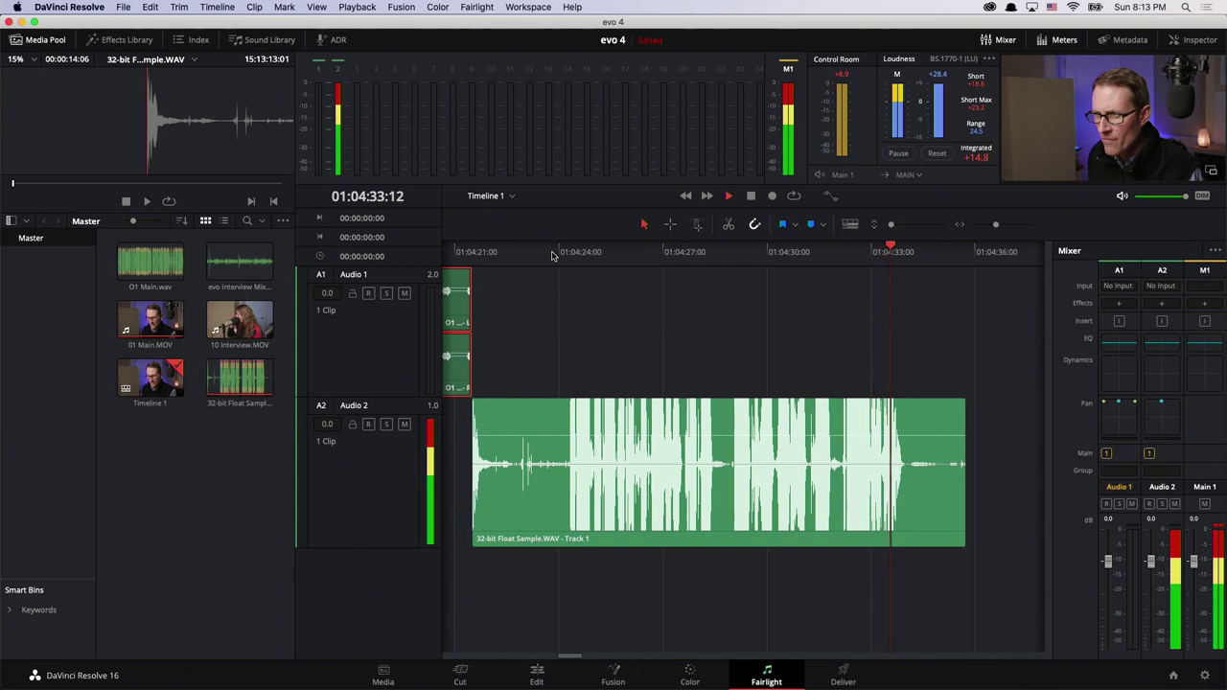
key(space)
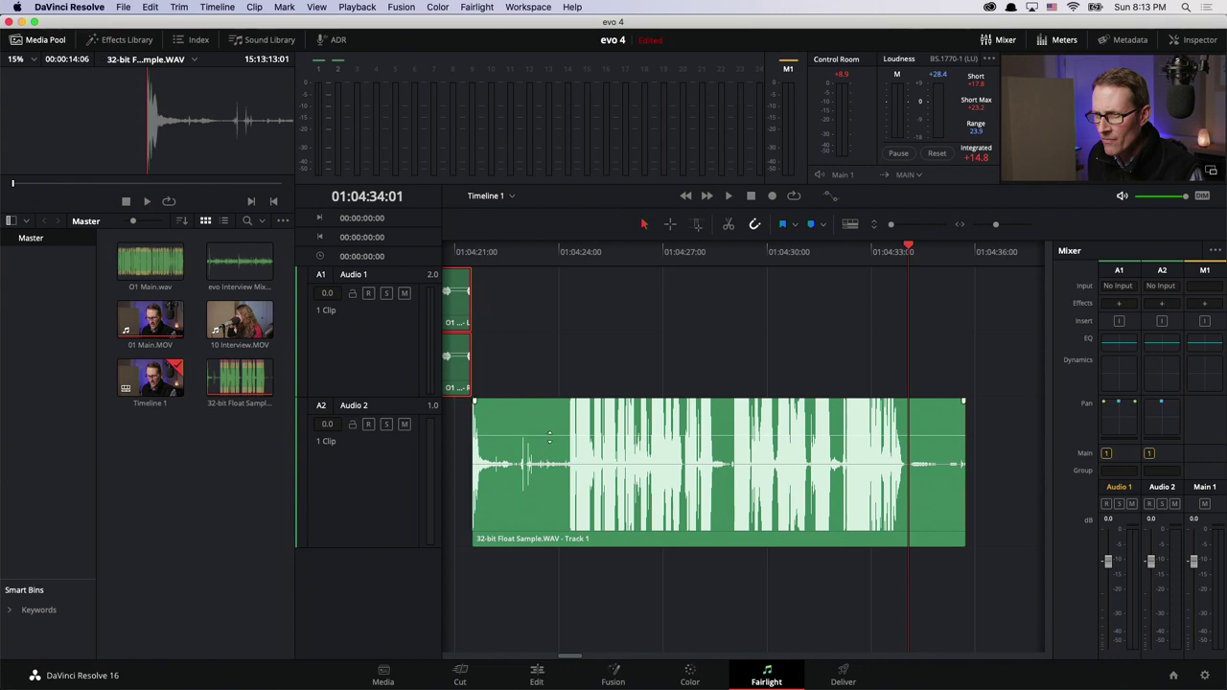
Step: Lower the clip volume of the 32-bit Float Sample on Audio 2 and replay its speech section to check the levels
drag(549, 437, 548, 445)
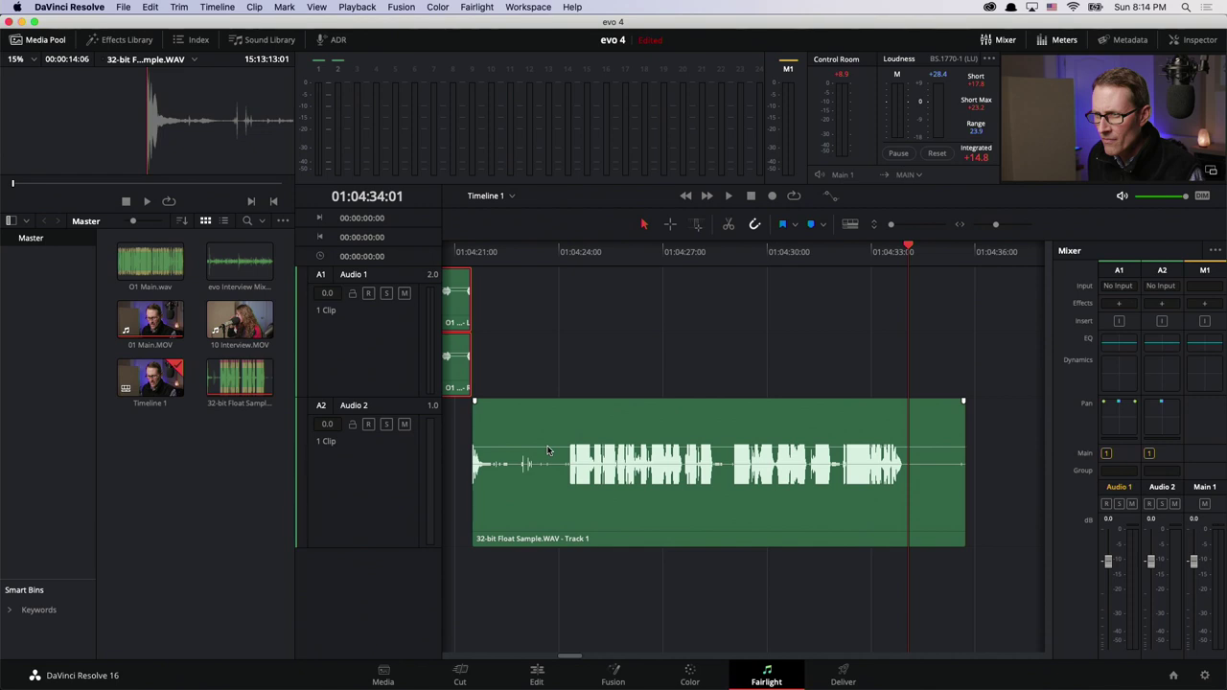
key(space)
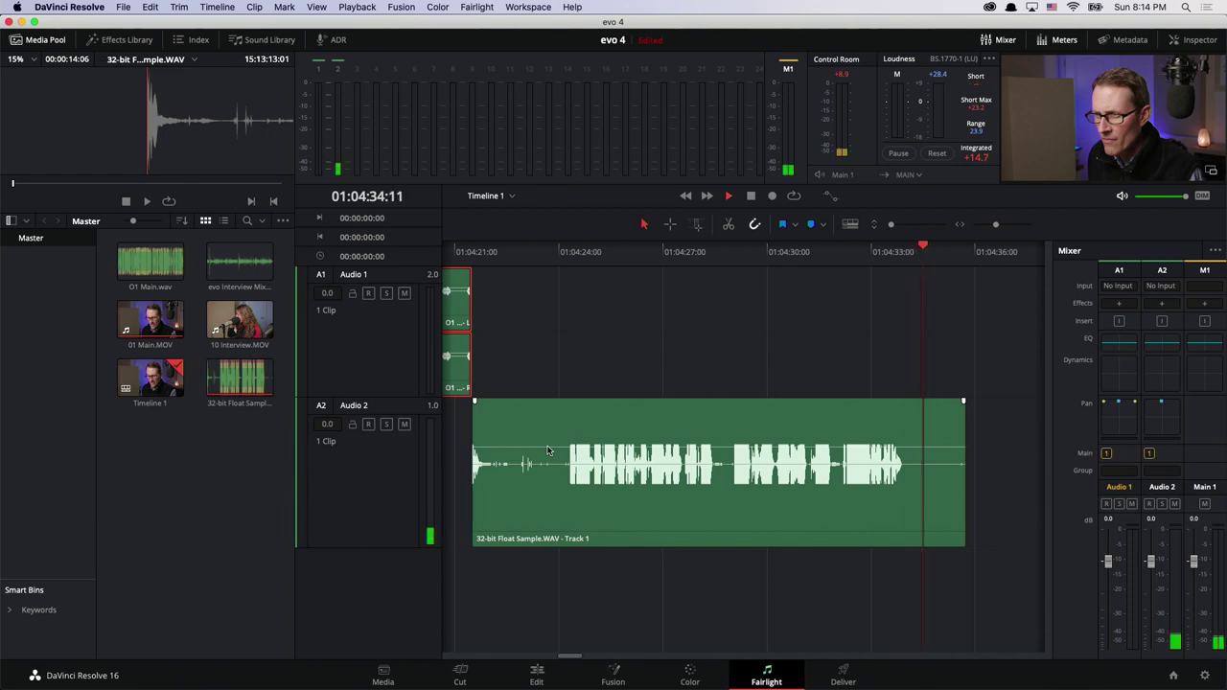
key(space)
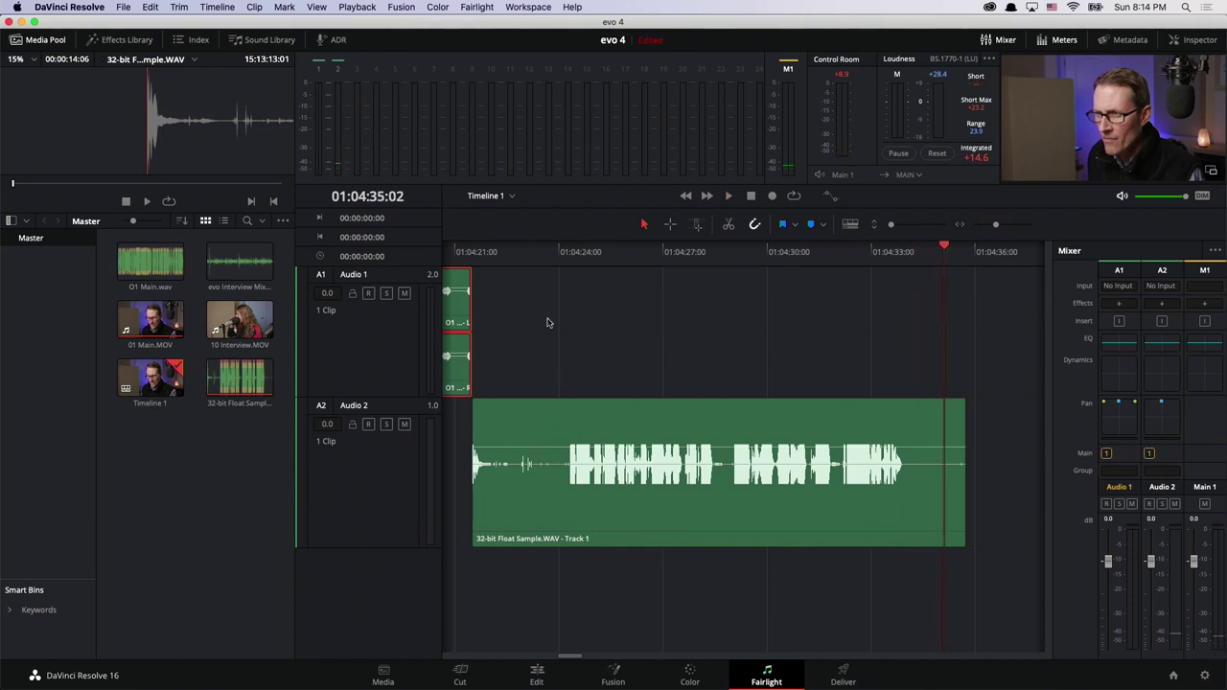
click(543, 255)
key(space)
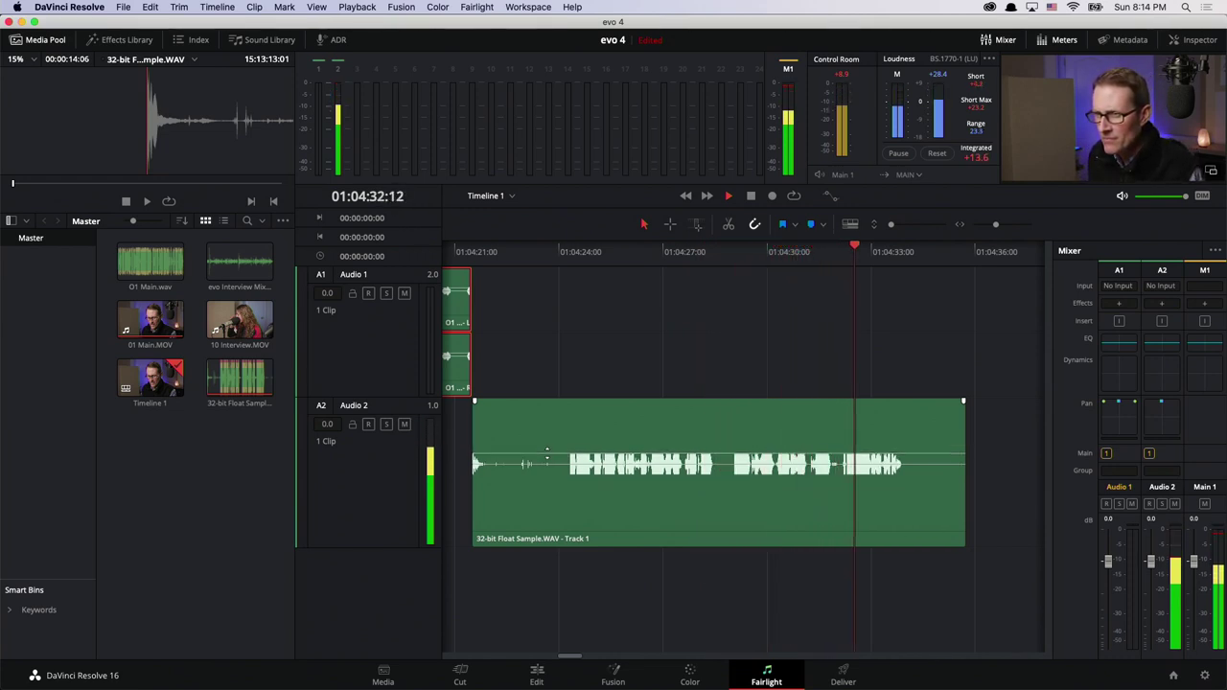
key(space)
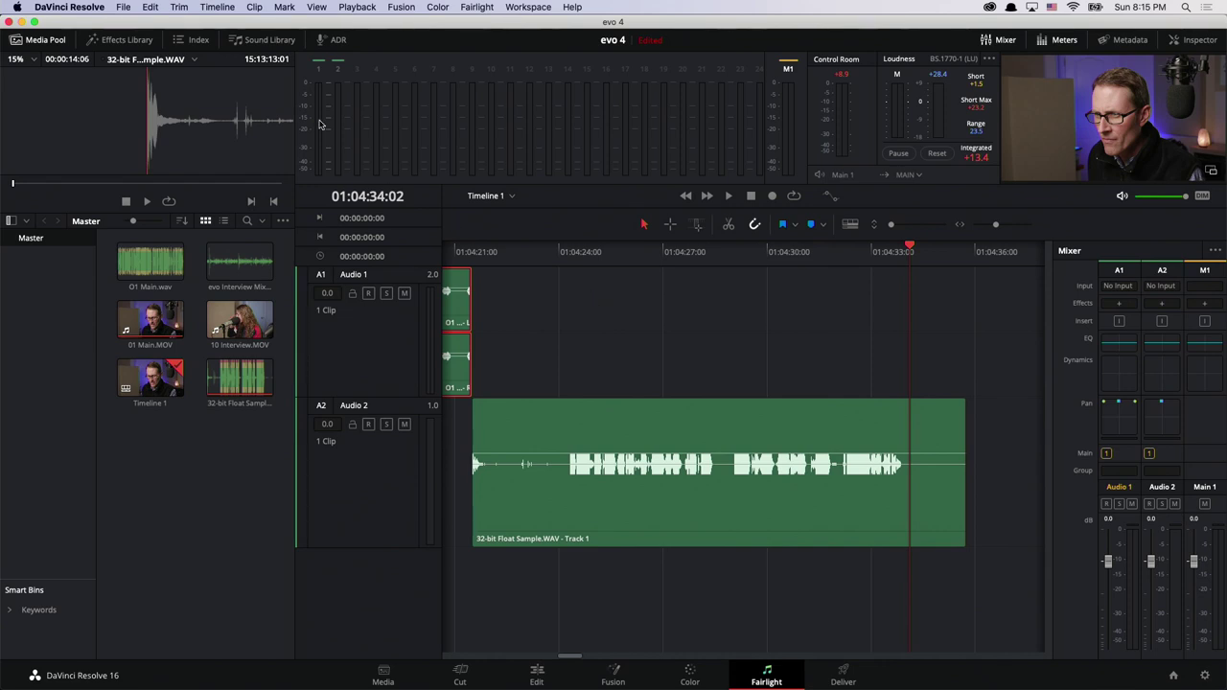
Step: Review the target loudness, loudness scale options and bus meter levels in the project's Fairlight settings, closing them without saving
click(123, 7)
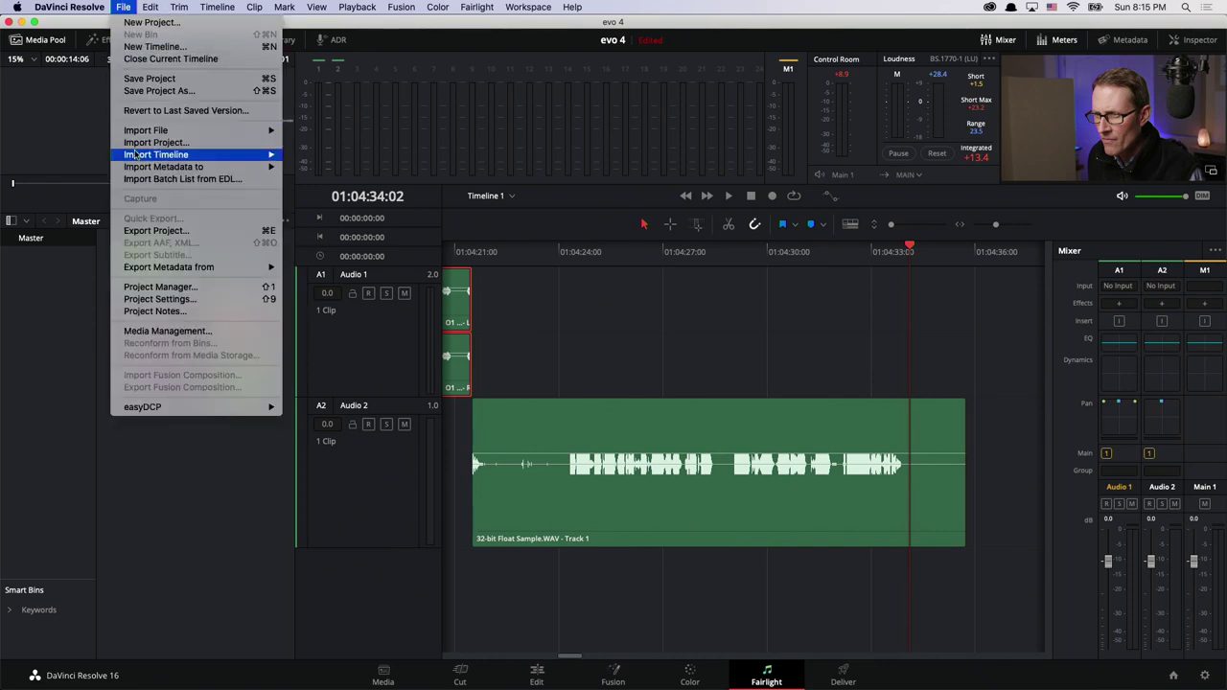
click(125, 300)
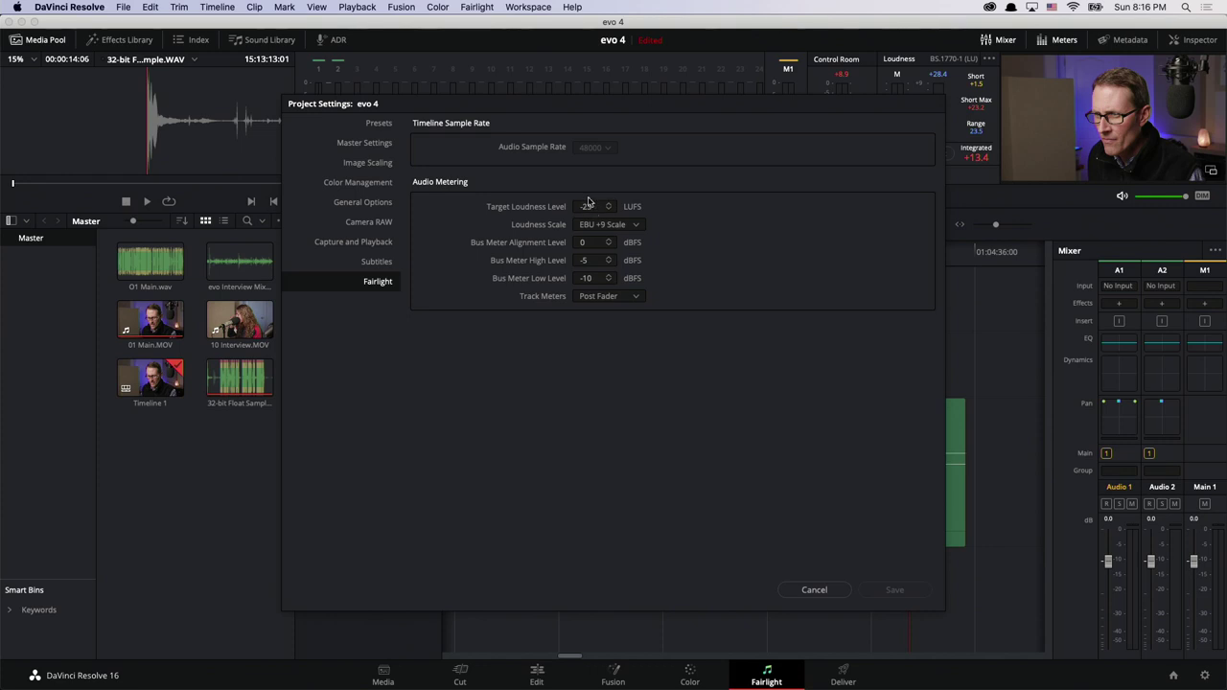
click(636, 227)
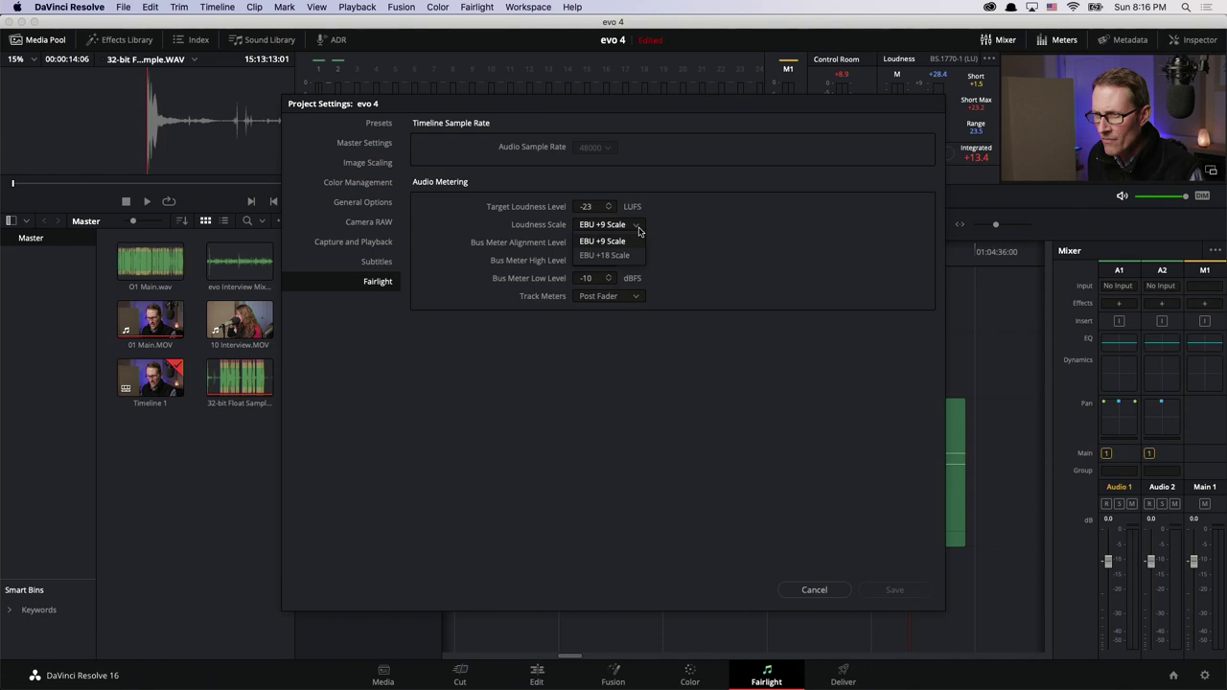
click(689, 227)
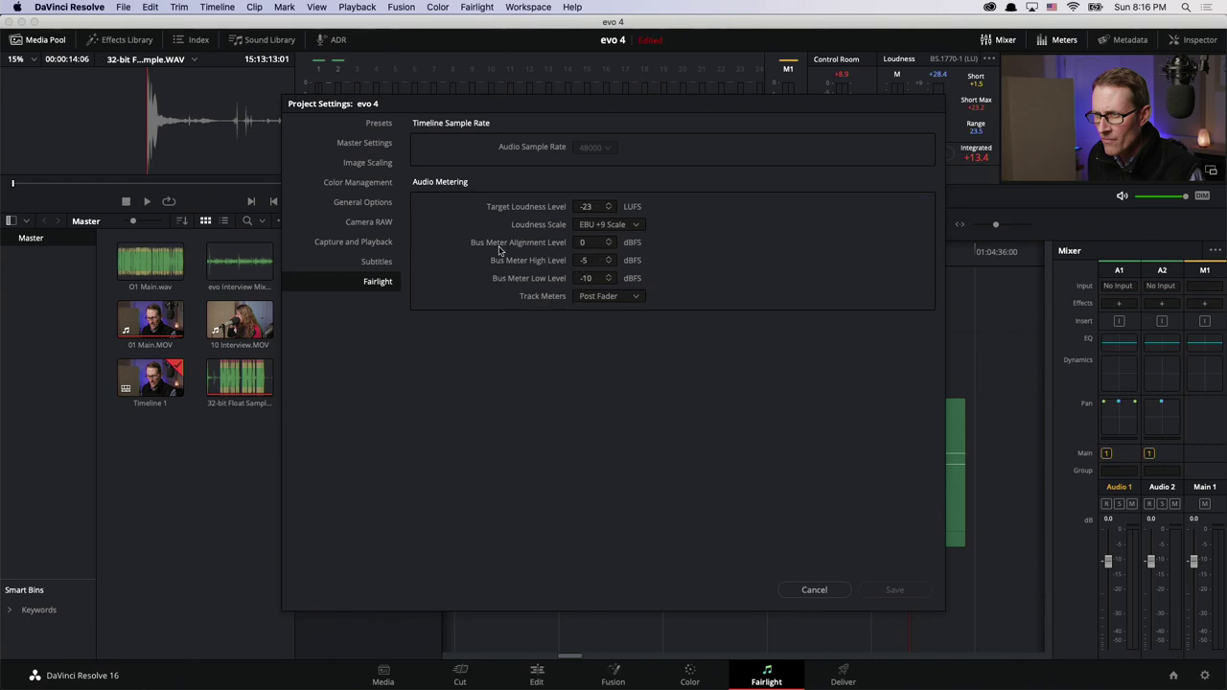
click(814, 591)
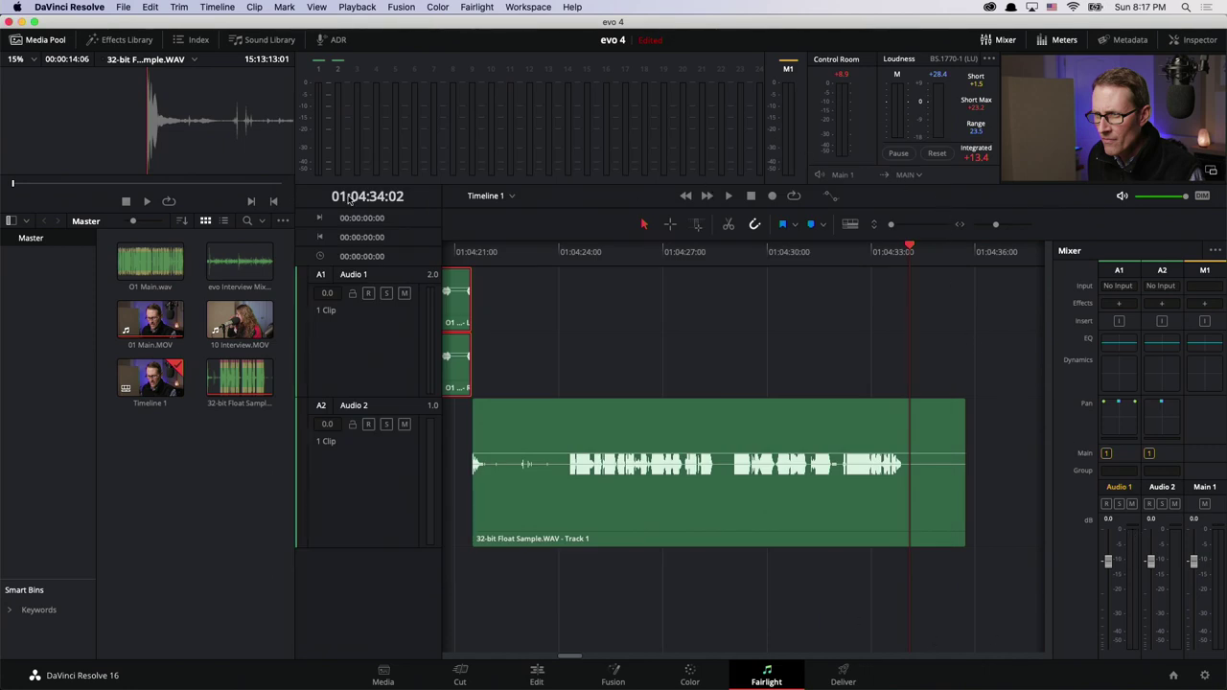
Step: Search the Sound Library for "wind"
click(125, 41)
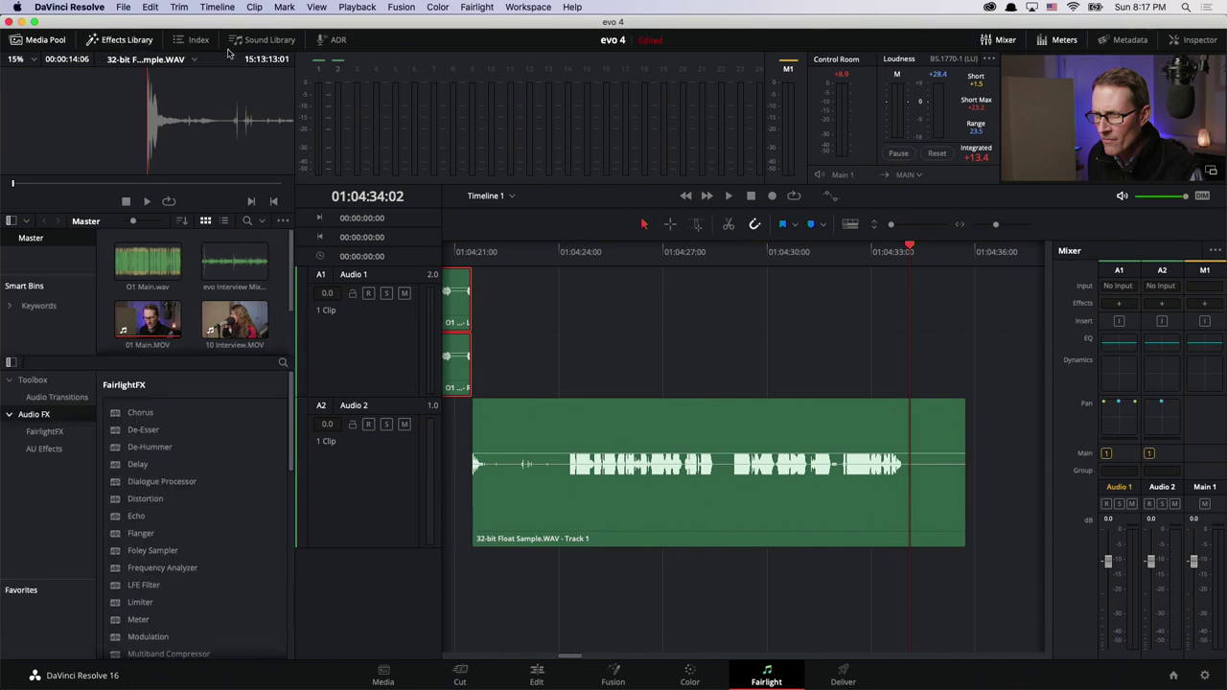
click(262, 43)
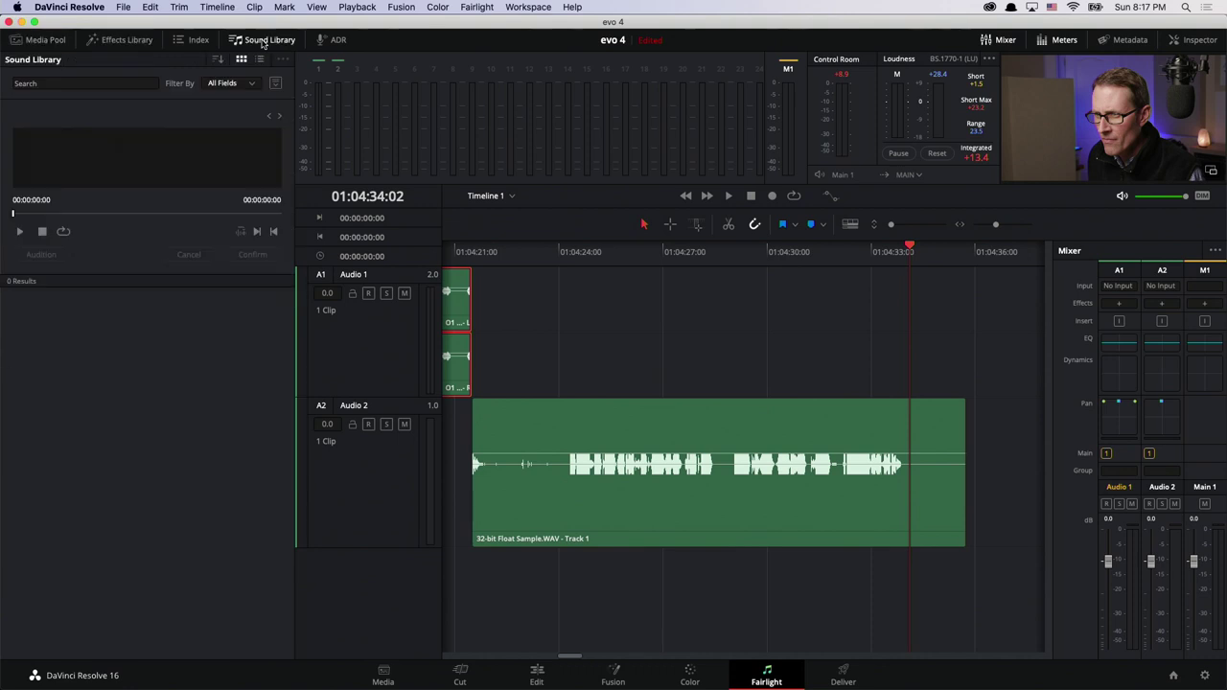
click(65, 83)
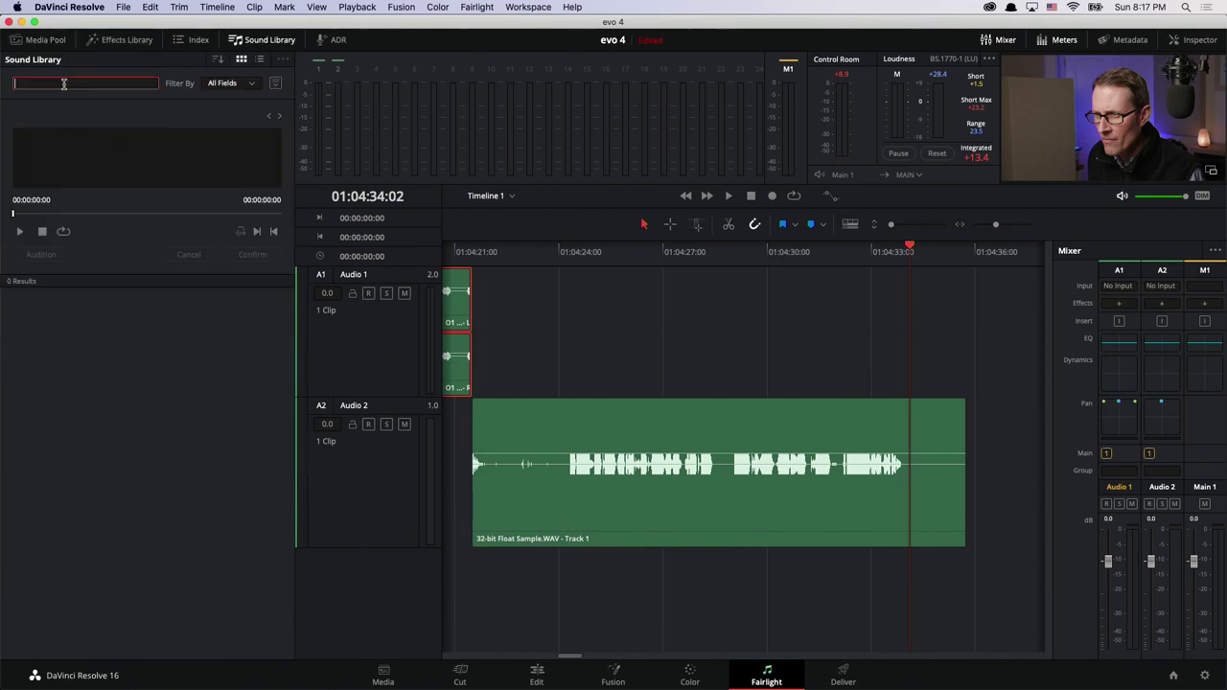
text(wind)
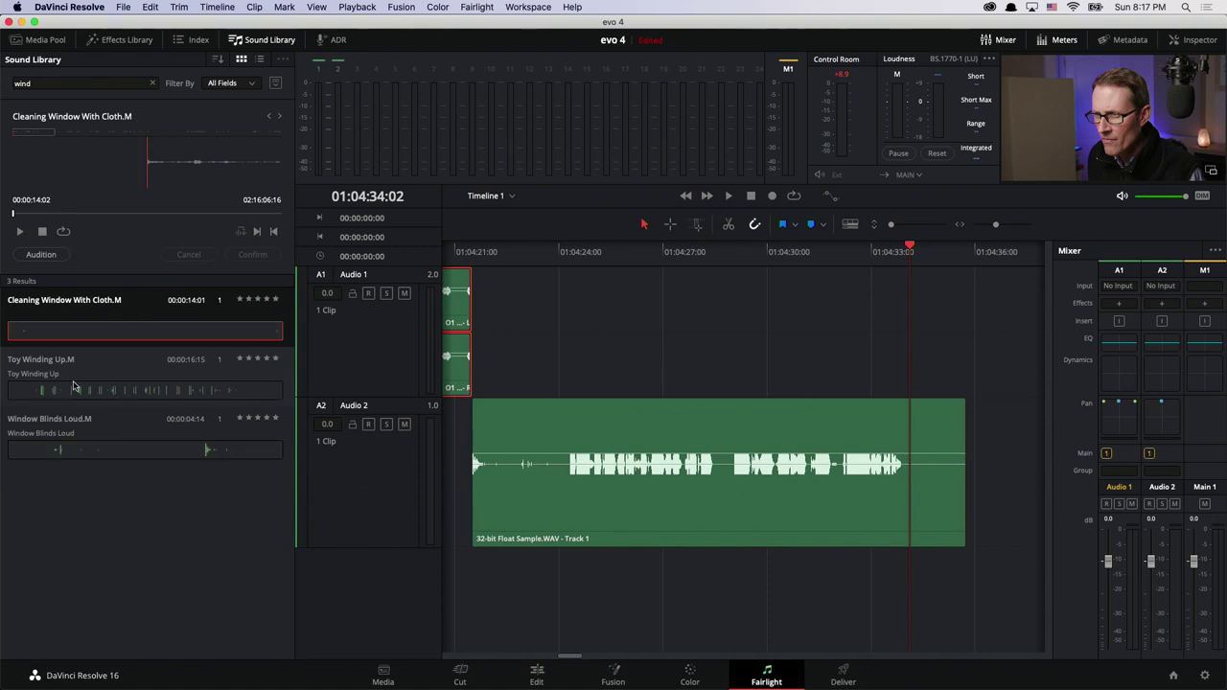
Step: Preview the Toy Winding Up, Window Blinds Loud and Cleaning Window With Cloth sound effects
click(84, 369)
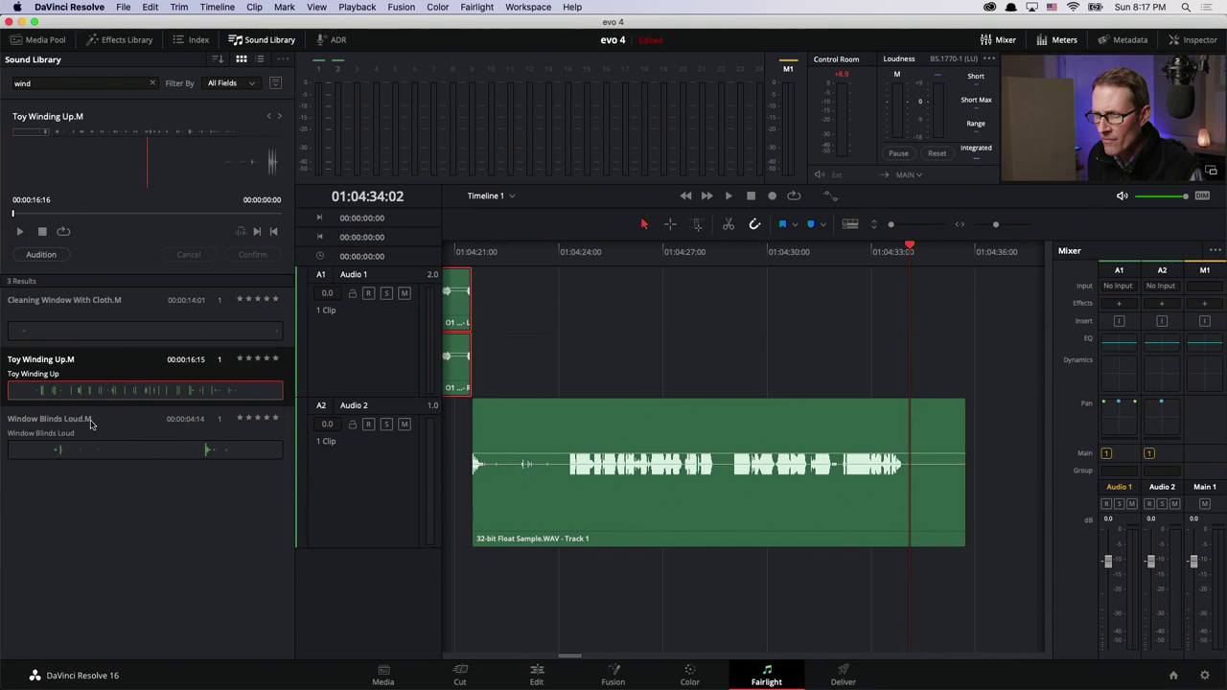
key(space)
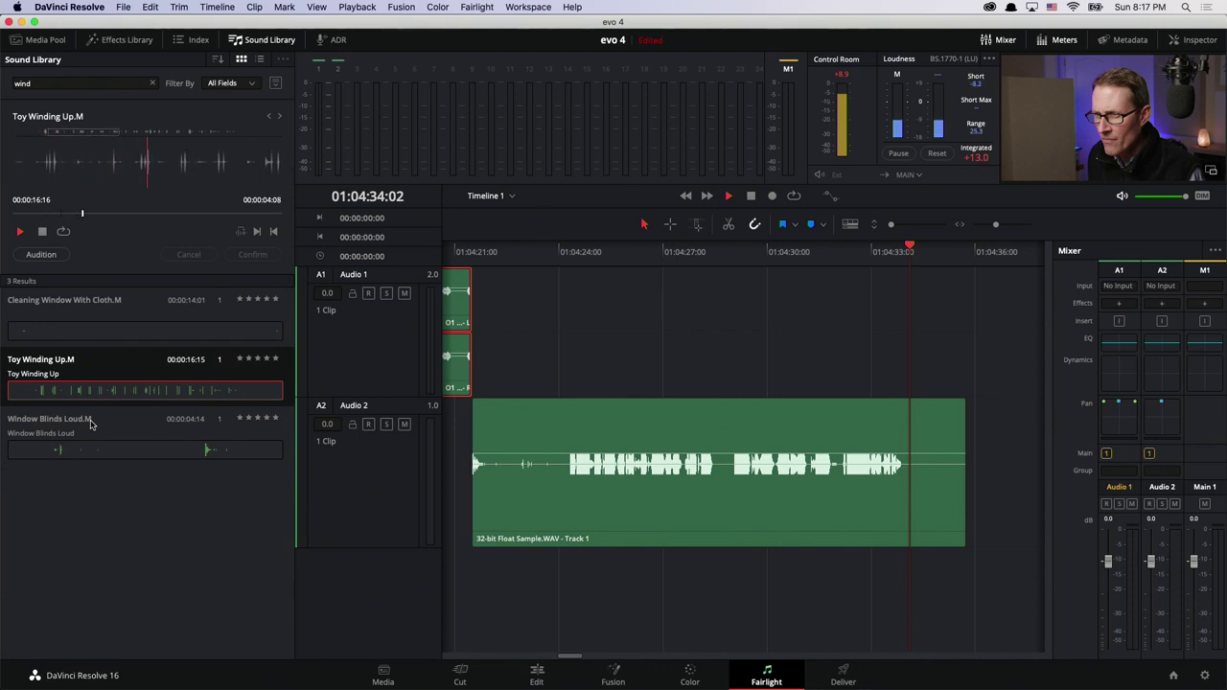
key(space)
click(96, 431)
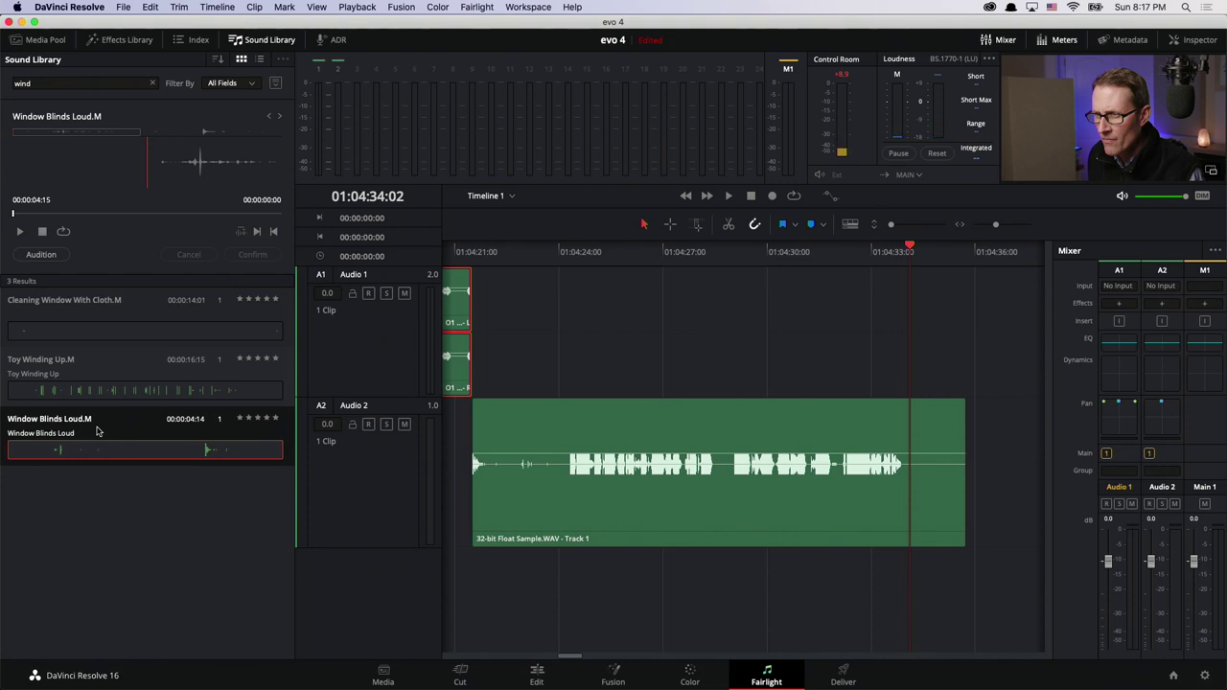
key(space)
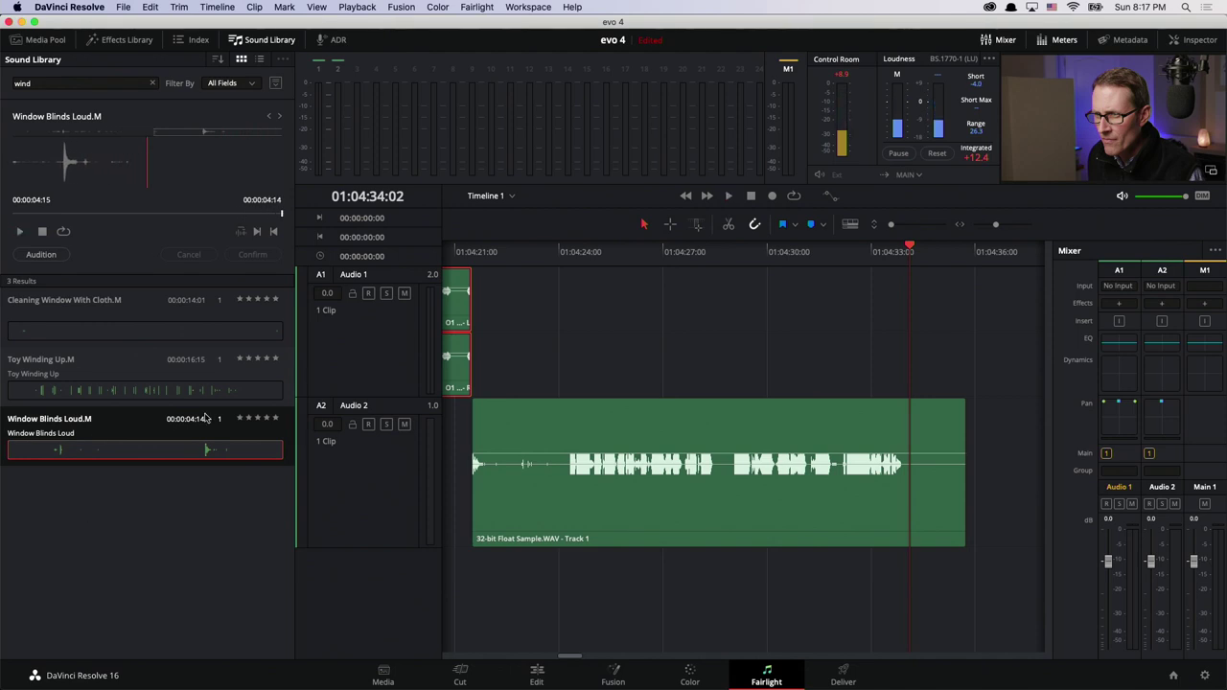
click(99, 309)
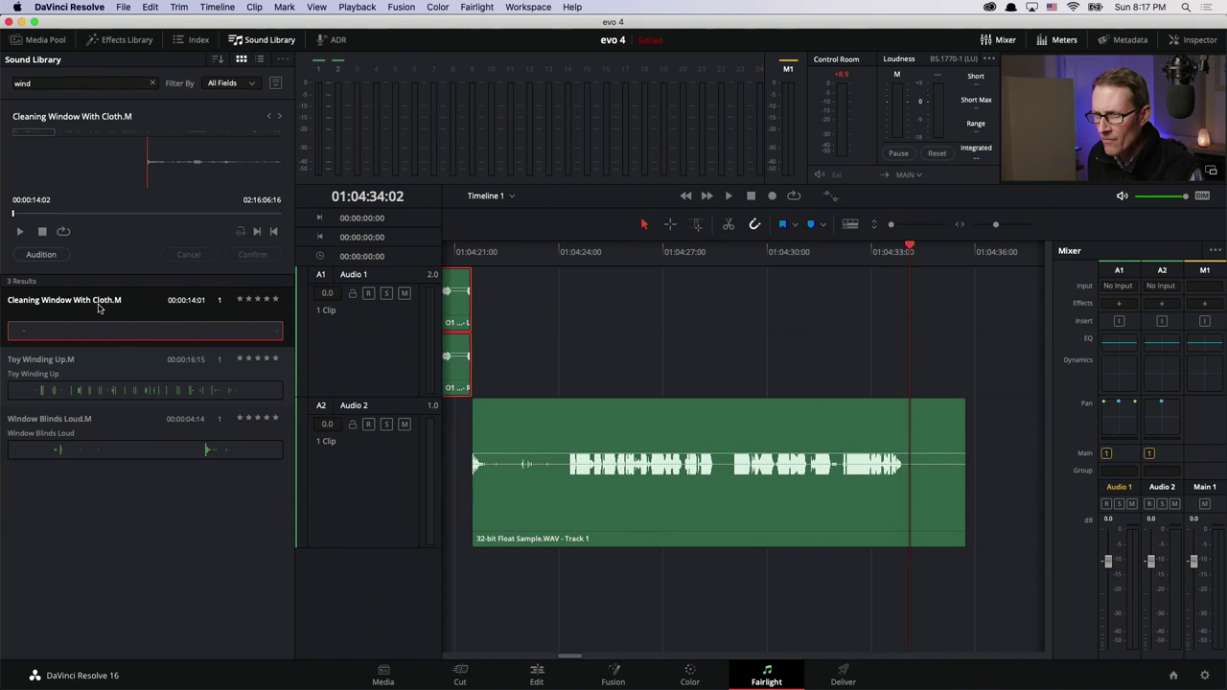
key(space)
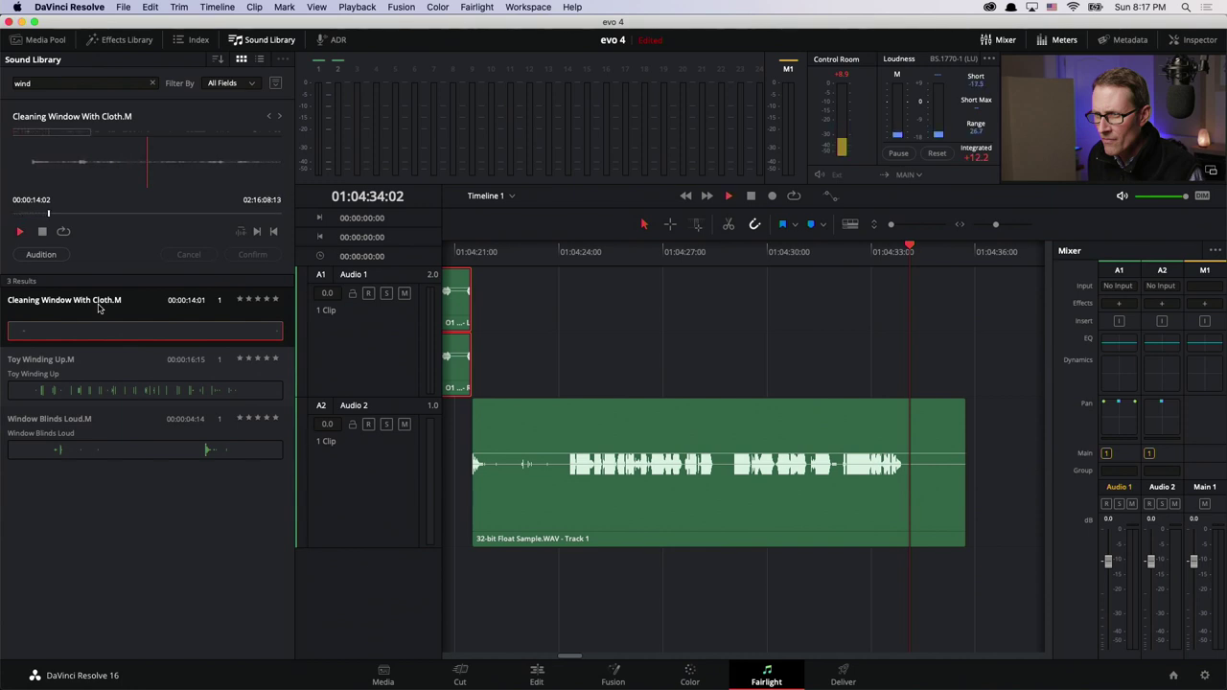
key(space)
Step: Search the Sound Library for "water"
double_click(43, 82)
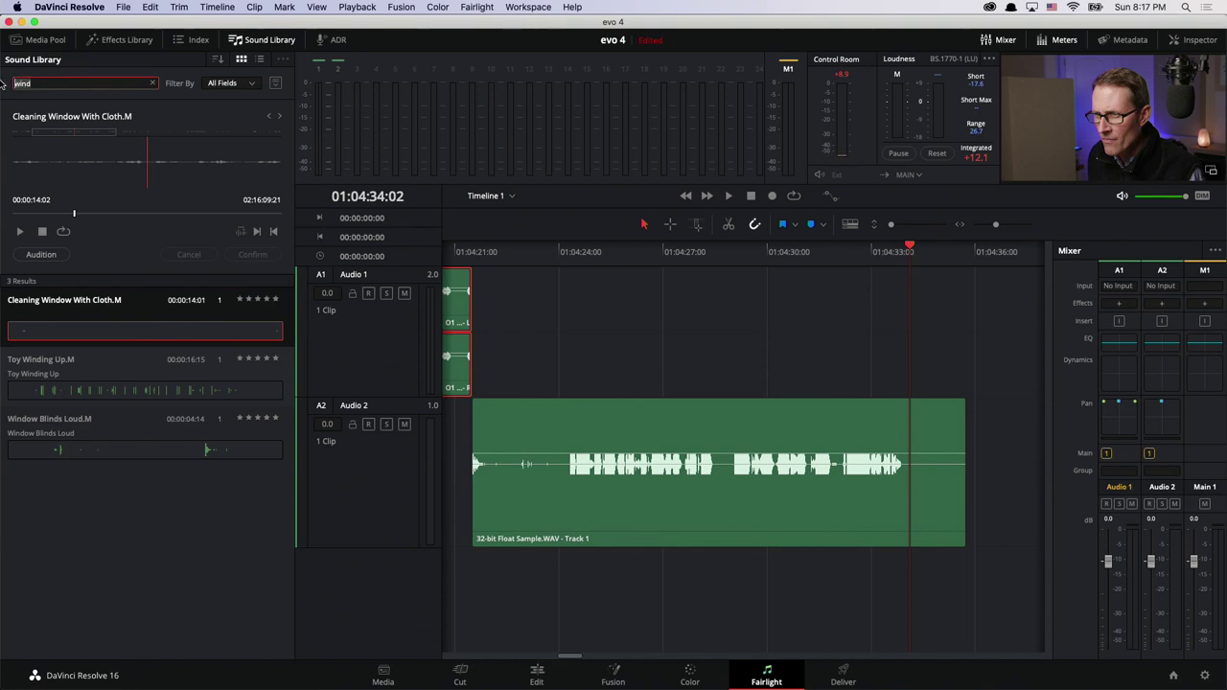
text(water)
key(Return)
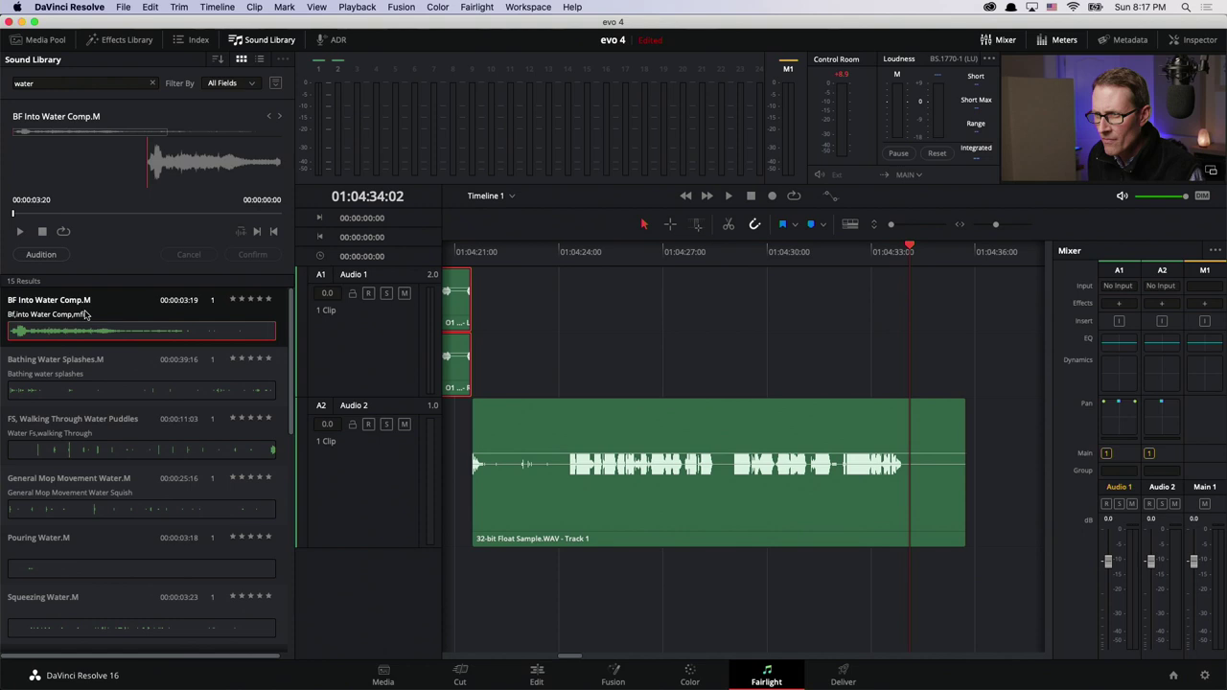
Step: Preview the BF Into Water Comp, Bathing Water Splashes and FS, Walking Through Water Puddles sound effects
key(space)
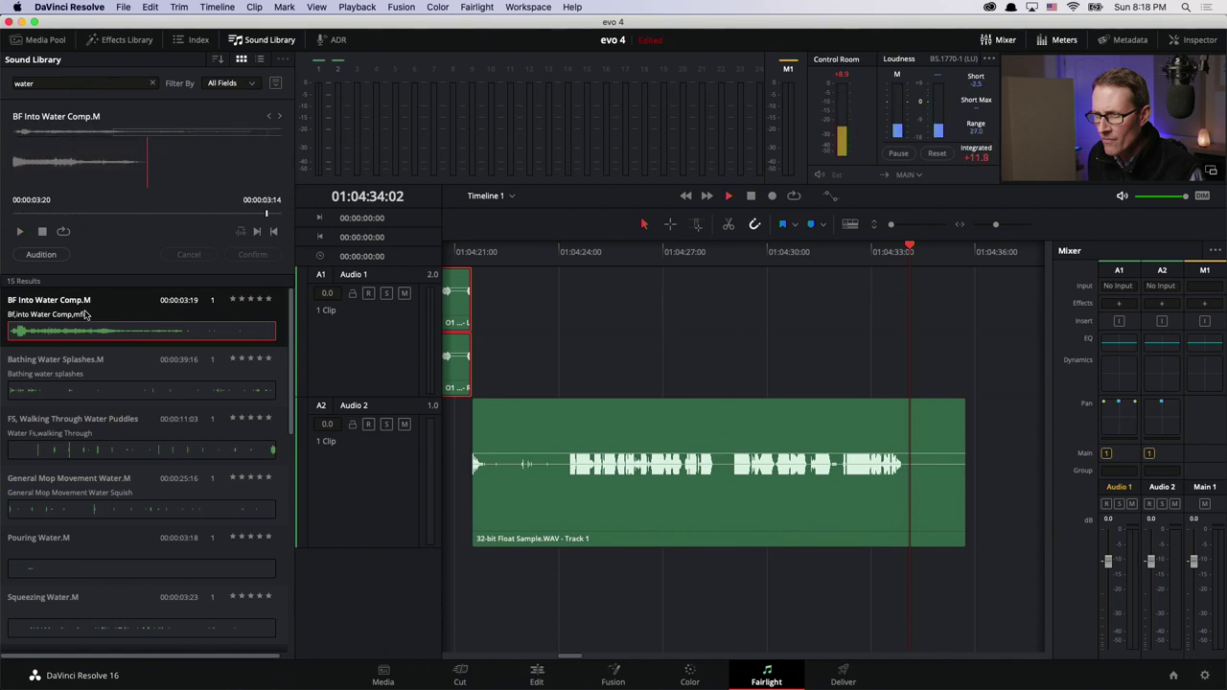
click(63, 364)
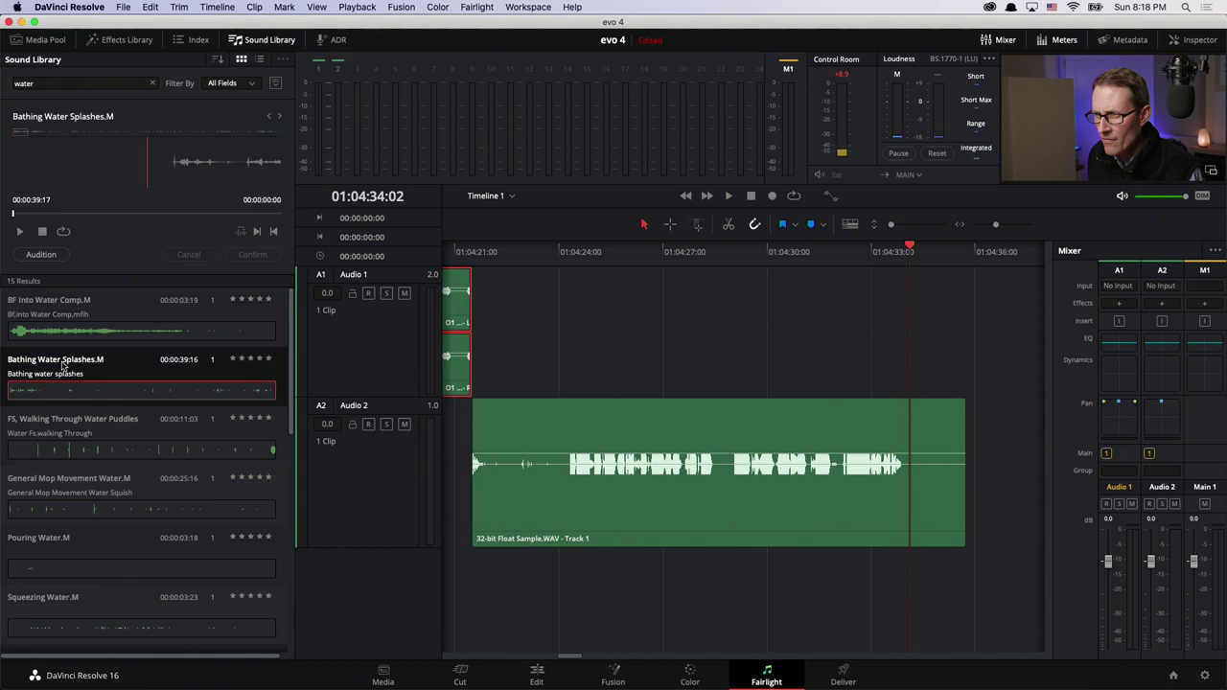
key(space)
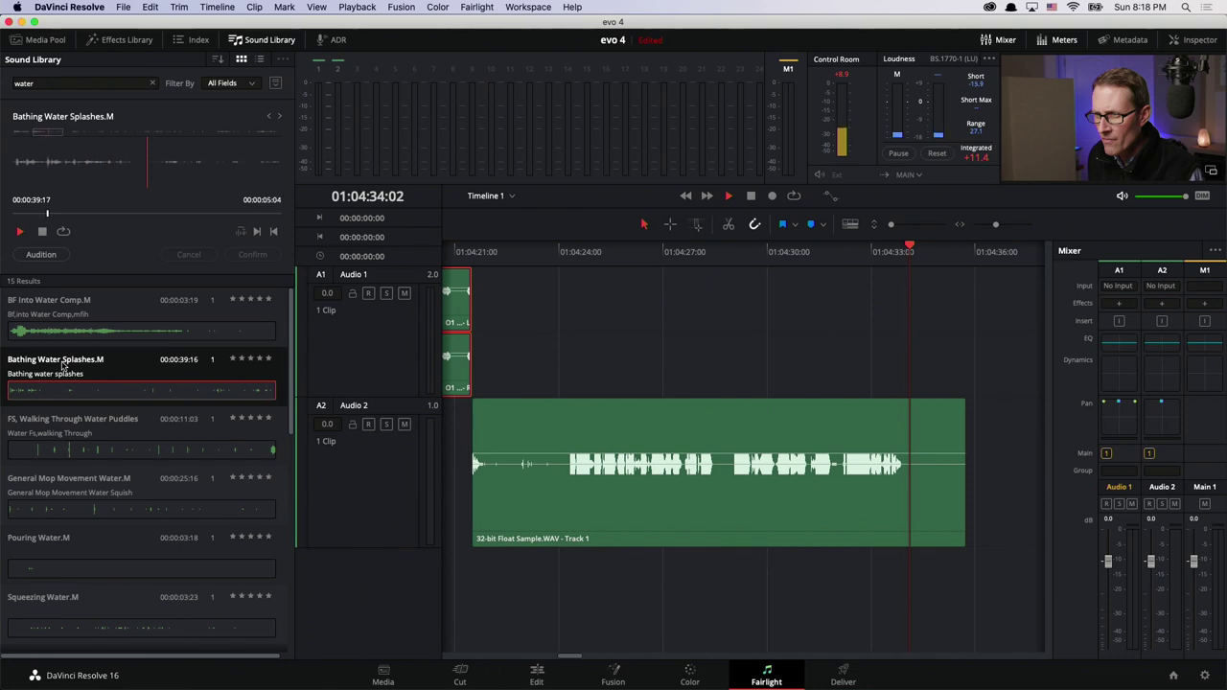
key(space)
click(73, 437)
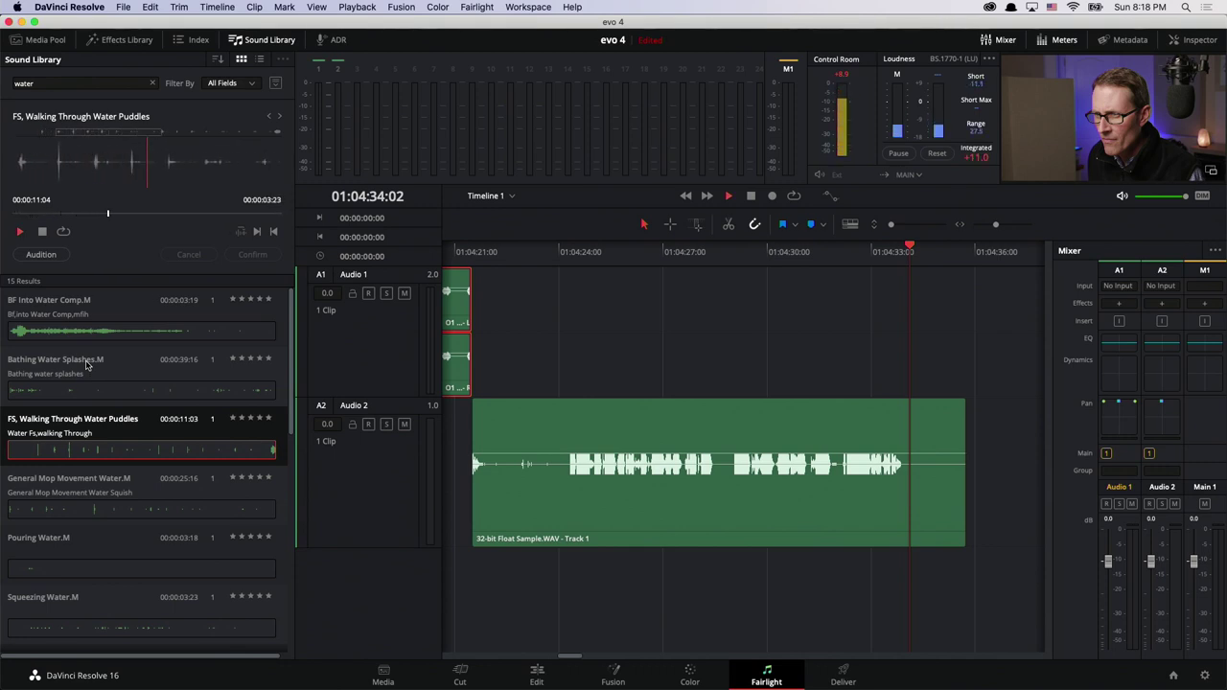
key(space)
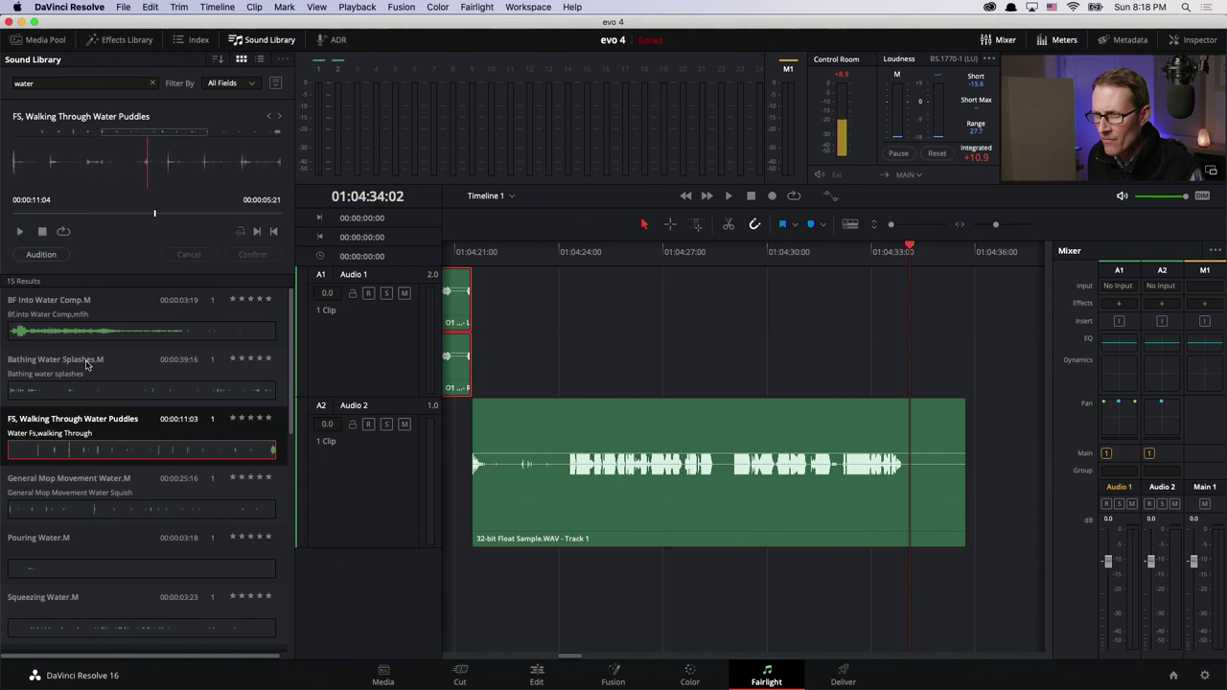
Step: Preview the General Mop Movement Water and Pouring Water sound effects
click(74, 491)
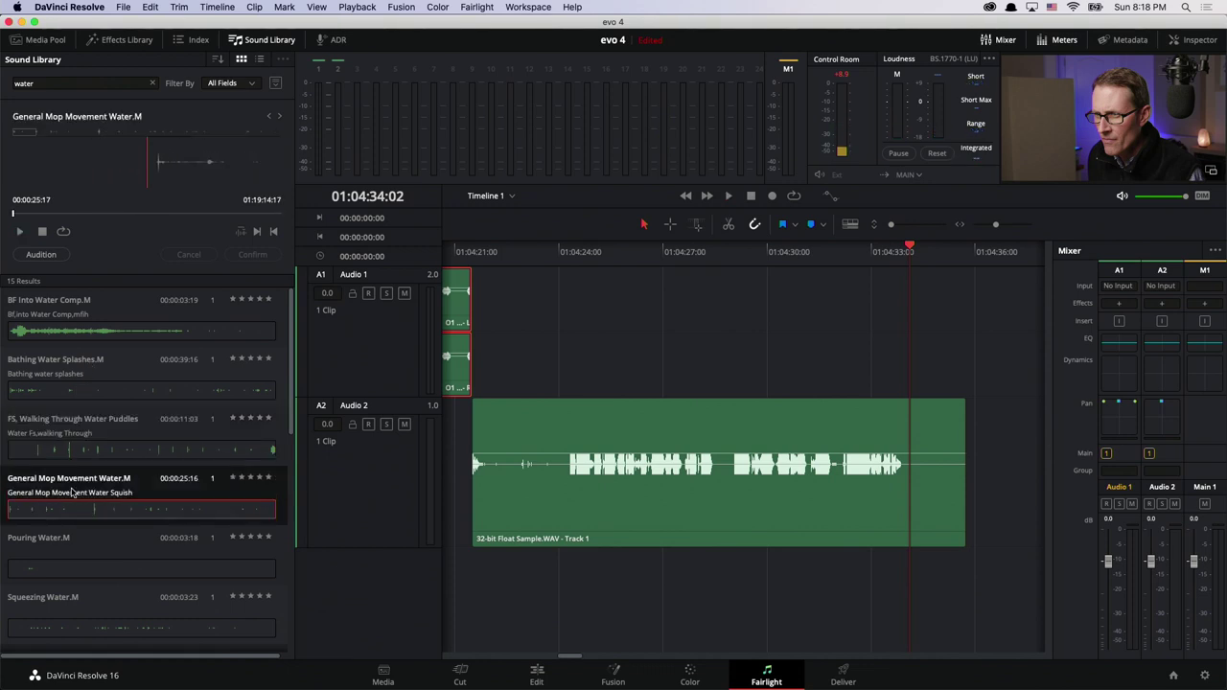
key(space)
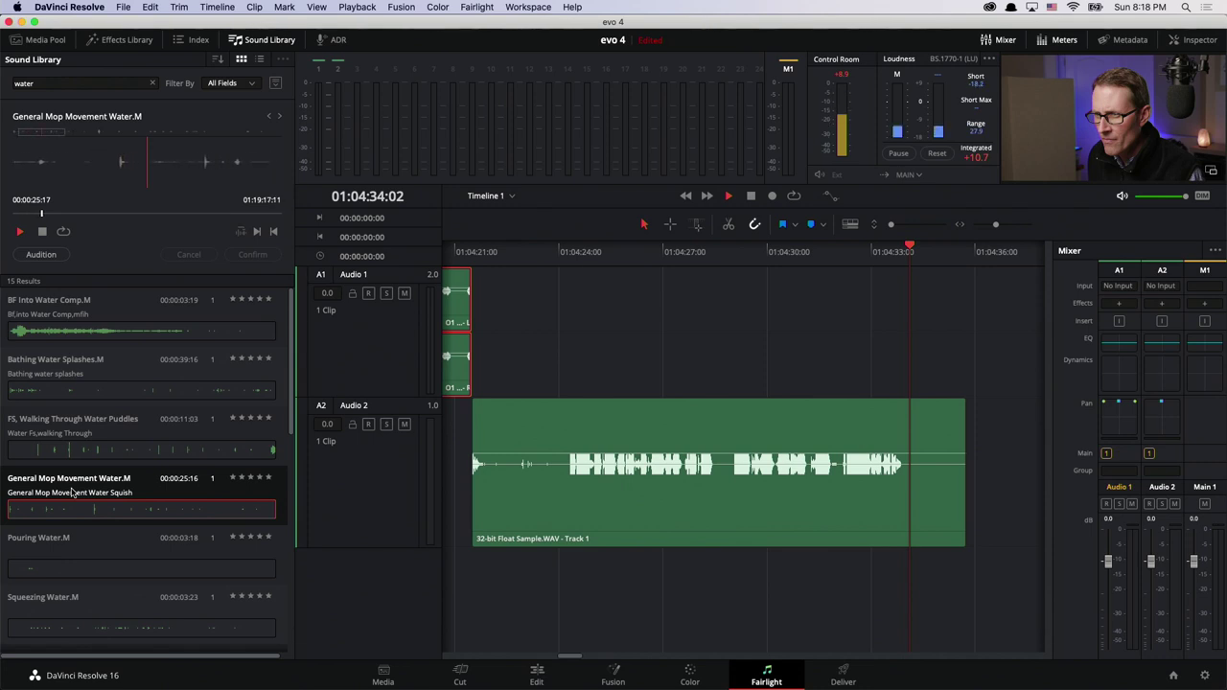
key(space)
click(67, 549)
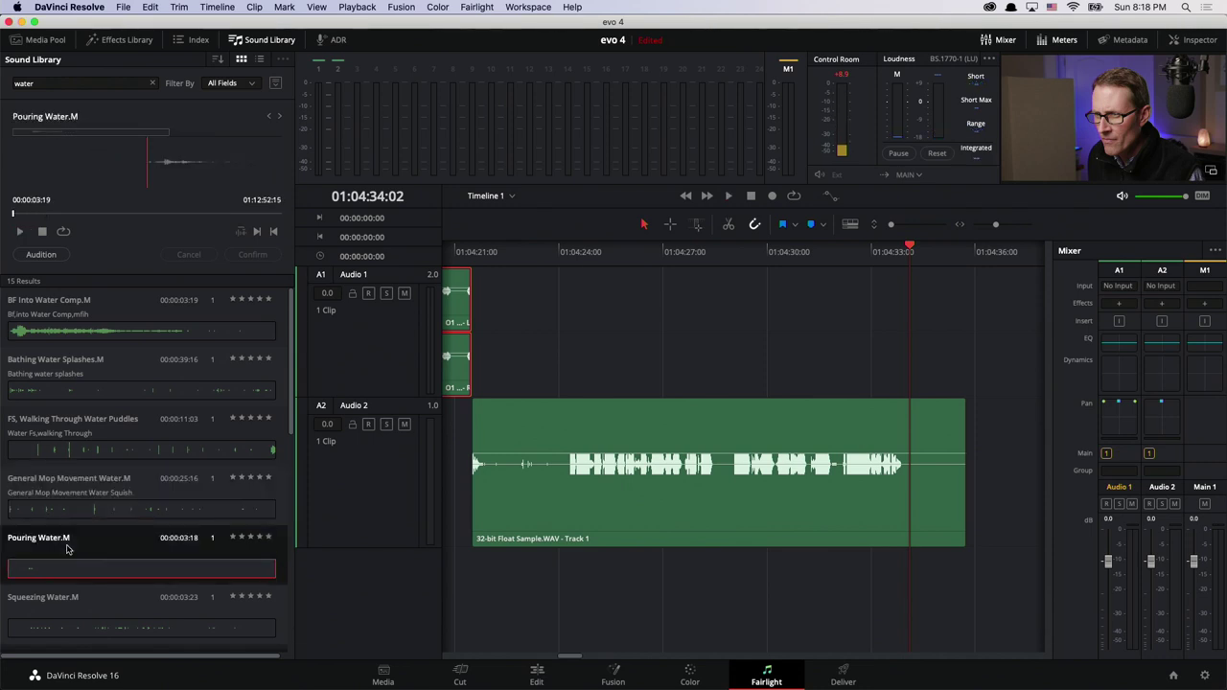
key(space)
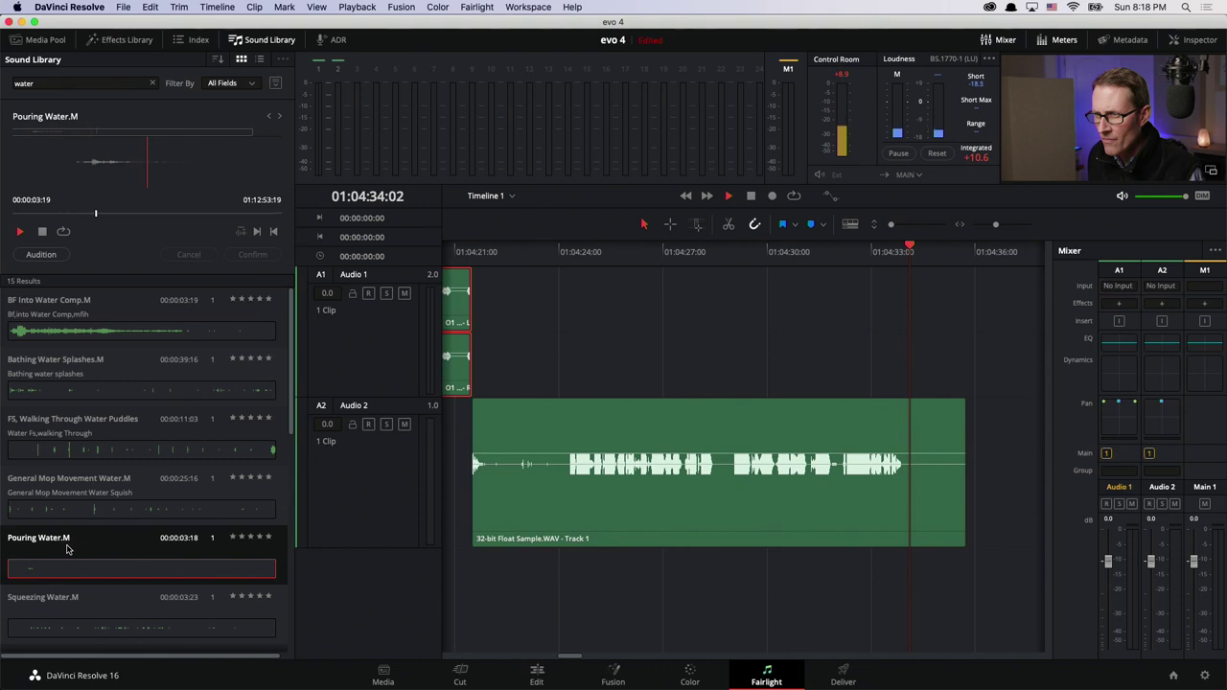
key(space)
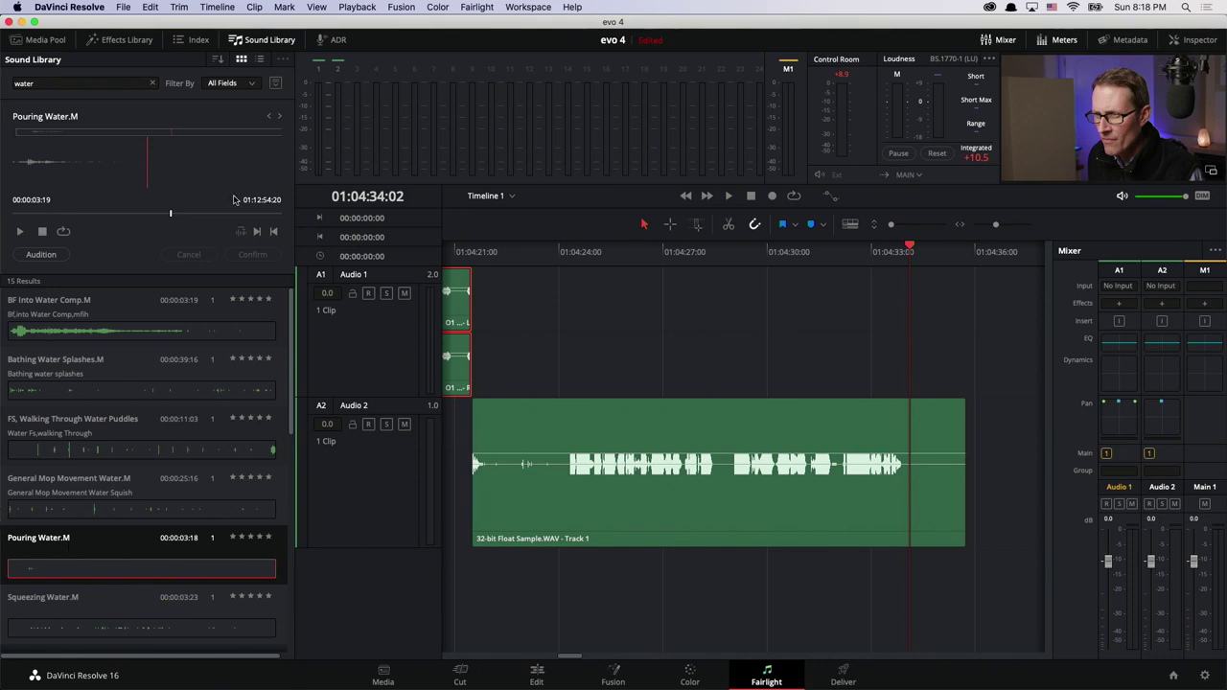
Step: Search the Sound Library for "step"
click(74, 83)
double_click(60, 83)
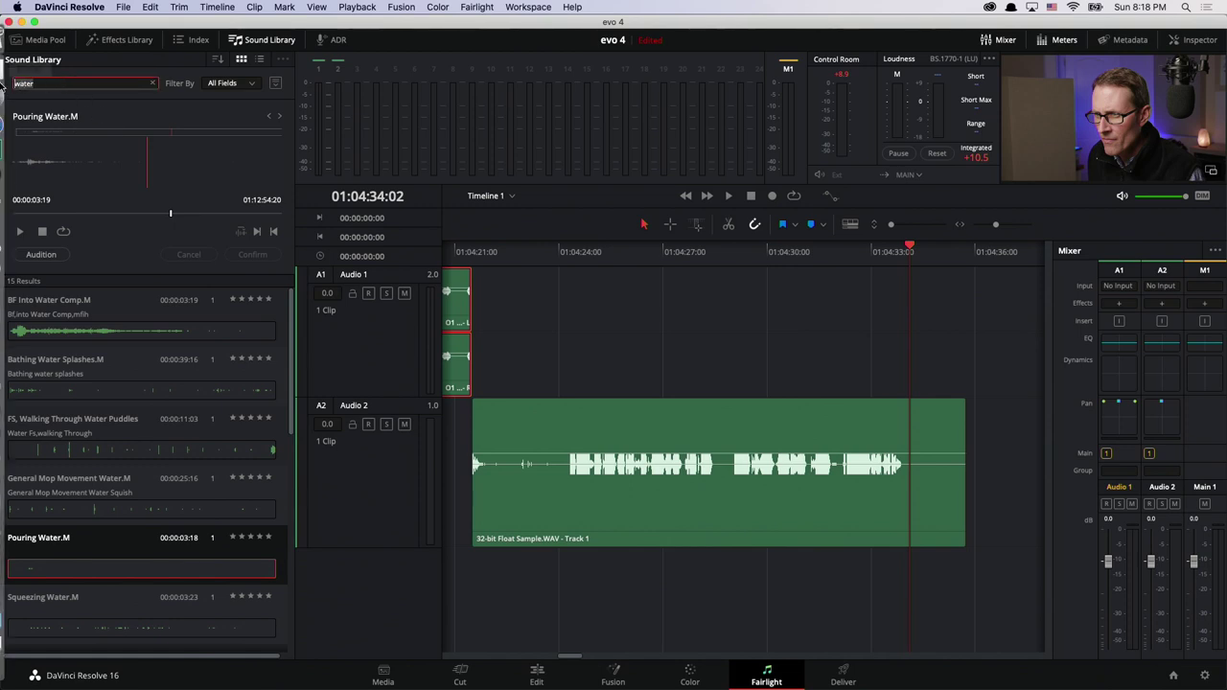
mouse_move(2, 84)
text(s)
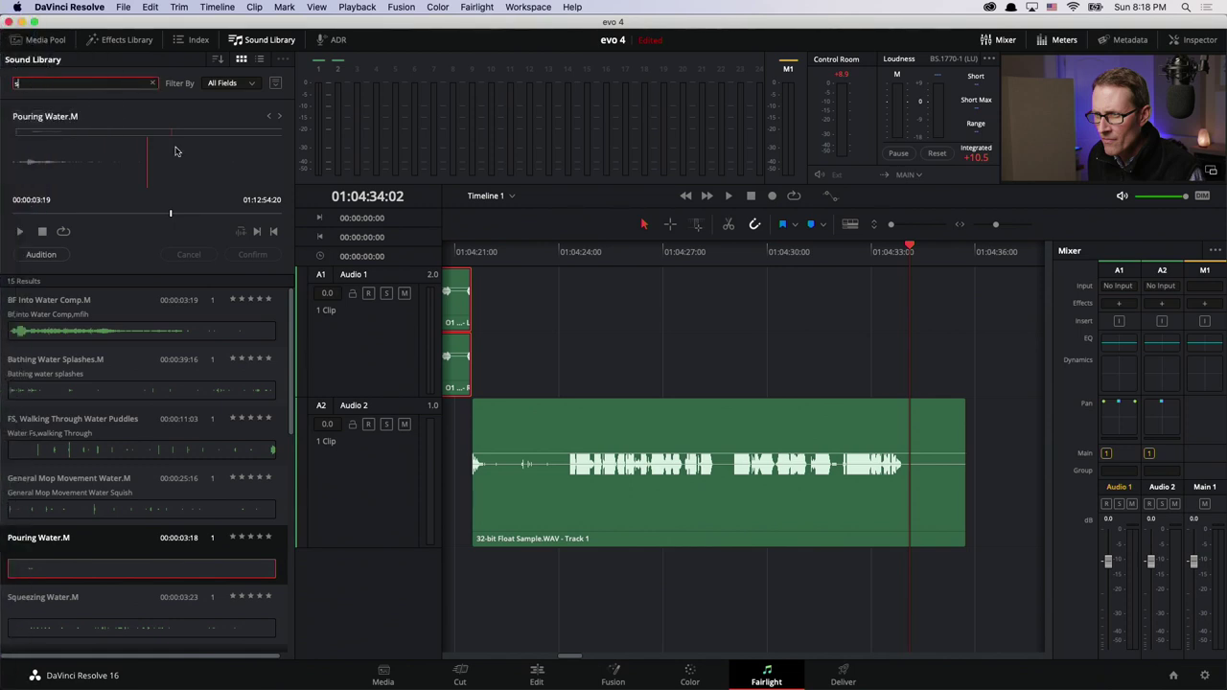
text(tep)
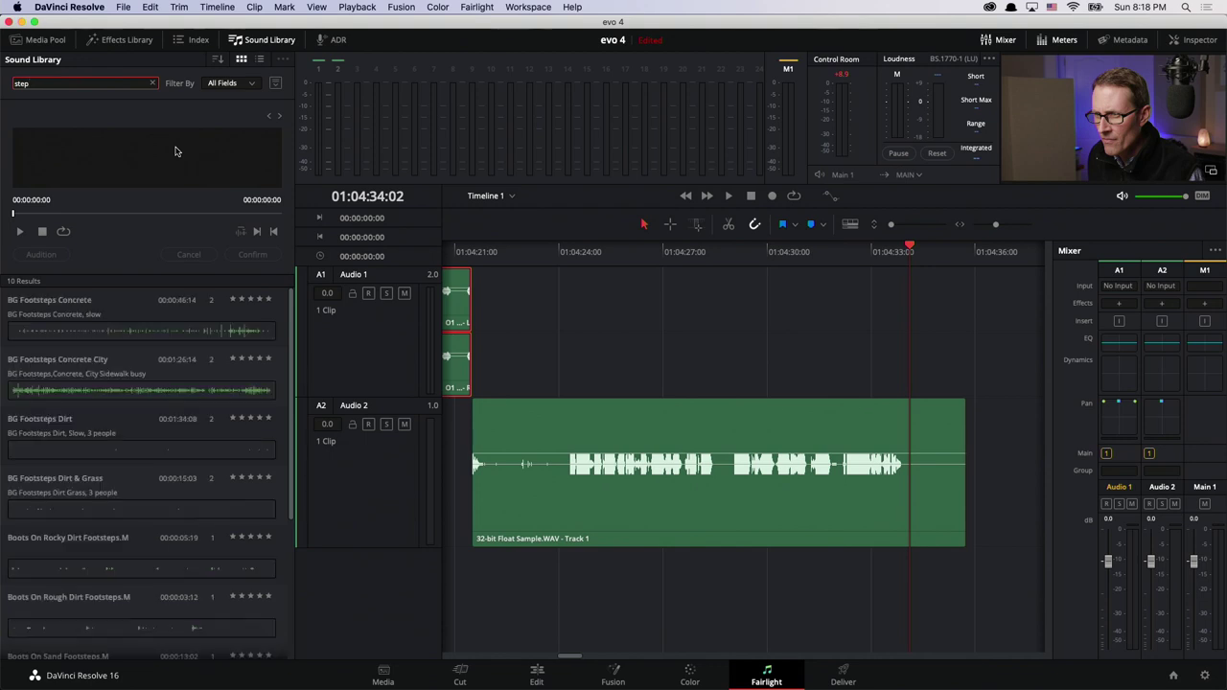
Step: Preview the BG Footsteps Concrete, BG Footsteps Concrete City and BG Footsteps Dirt sound effects
click(128, 324)
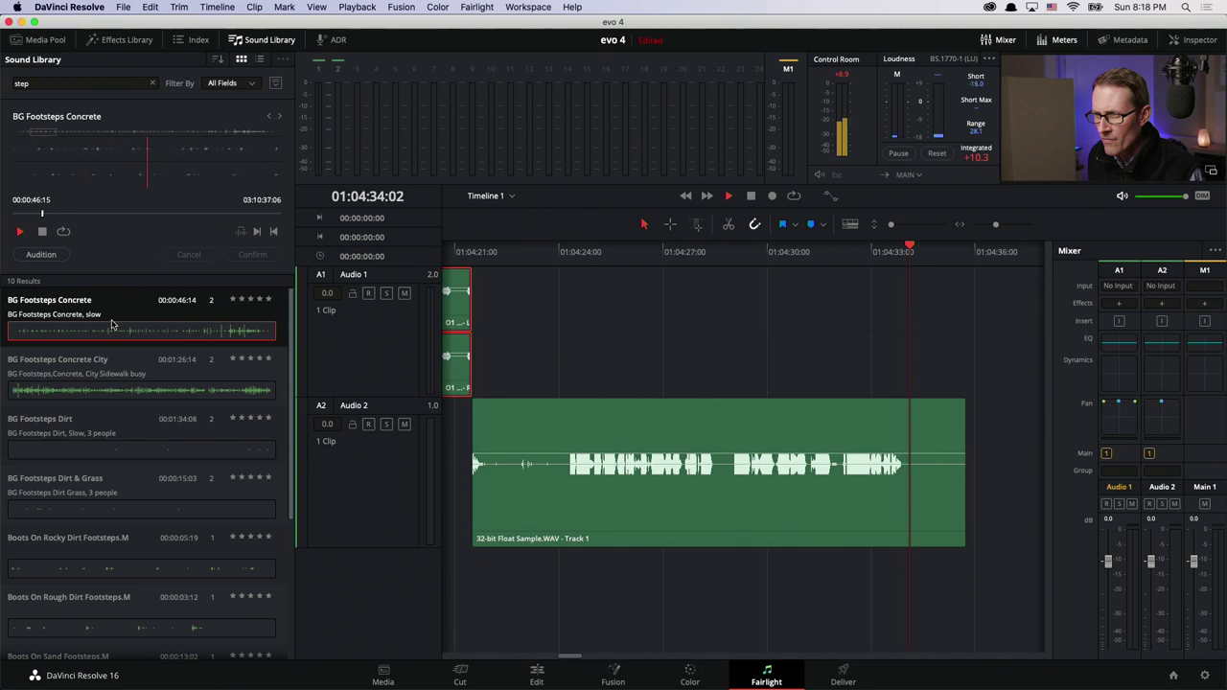
key(space)
click(85, 381)
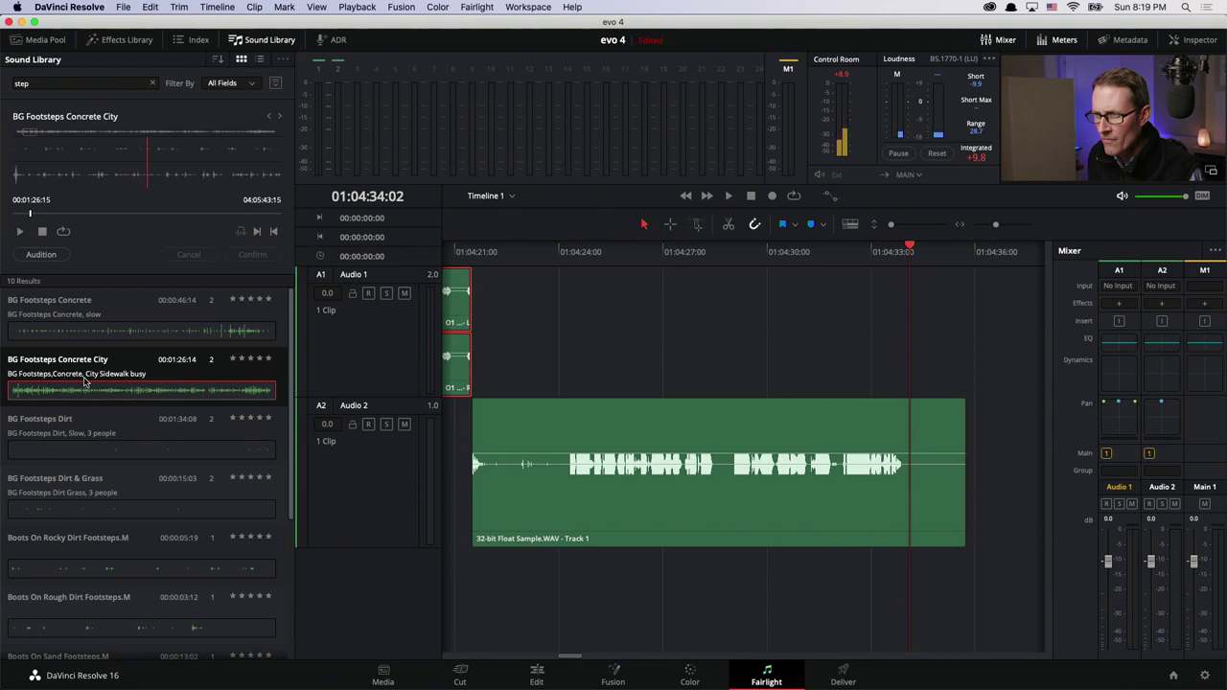
click(93, 433)
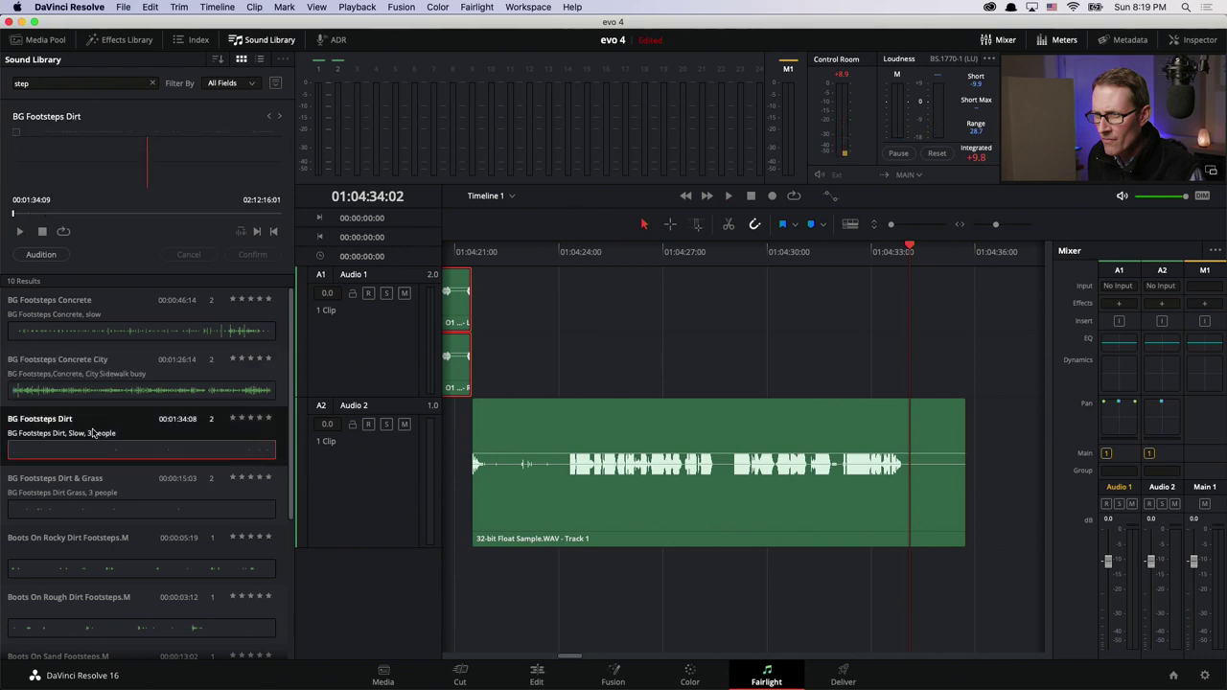
key(space)
Step: Enable Elastic Wave on the O1 Main.wav clip on Audio 1, working at the section around 01:01:45
scroll(457, 434, left, 5)
scroll(456, 434, left, 10)
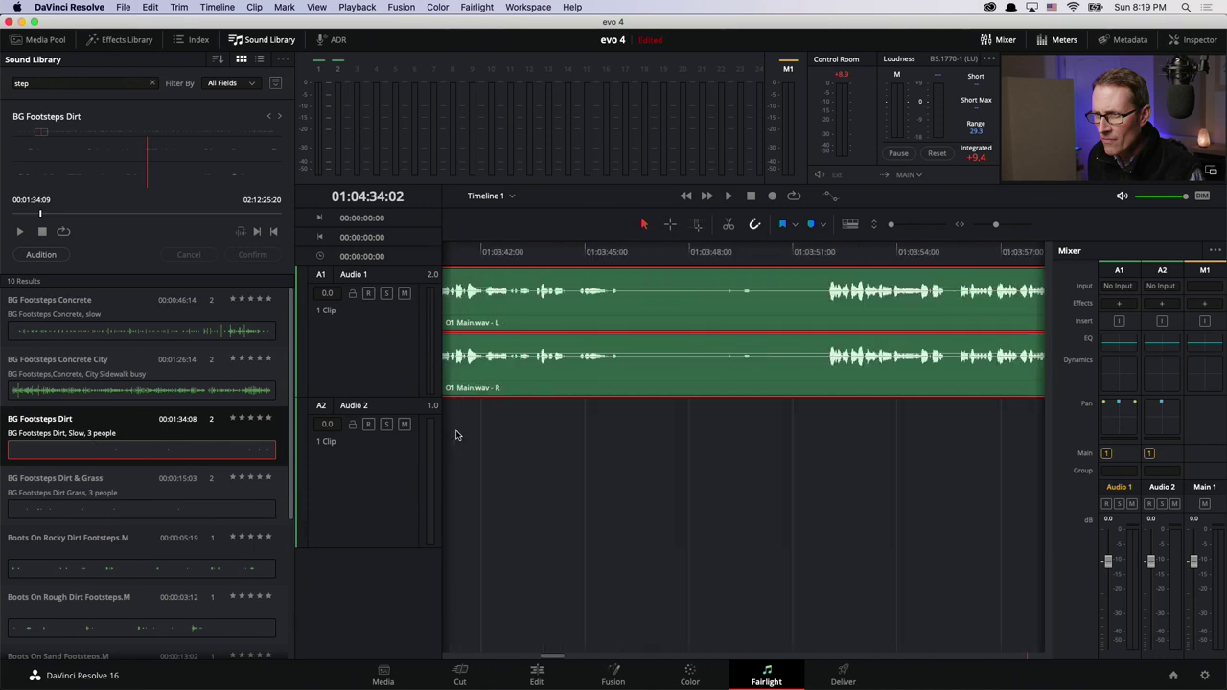
scroll(456, 434, left, 7)
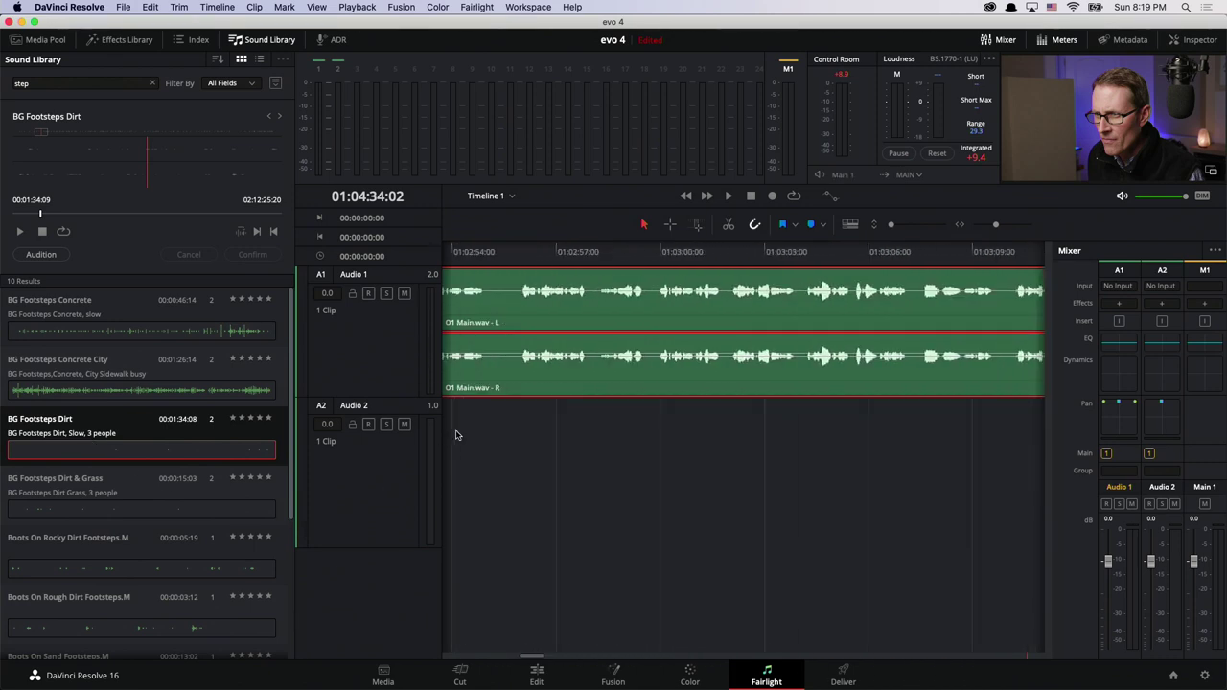
scroll(457, 435, left, 7)
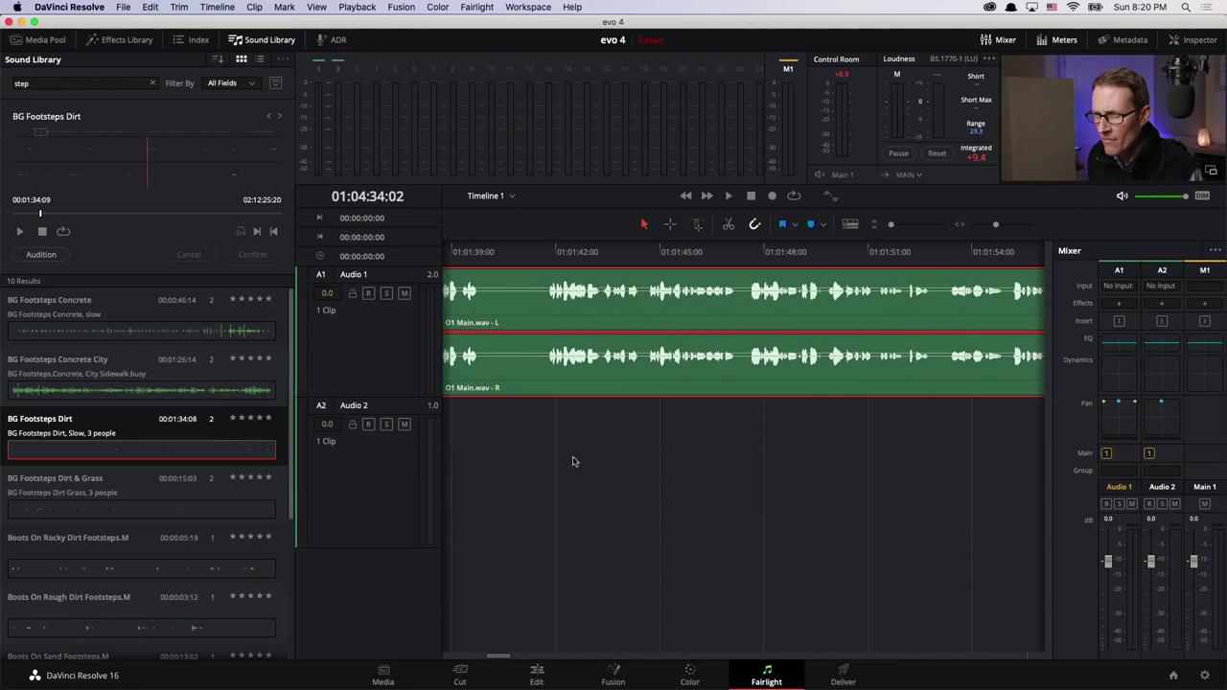
right_click(539, 315)
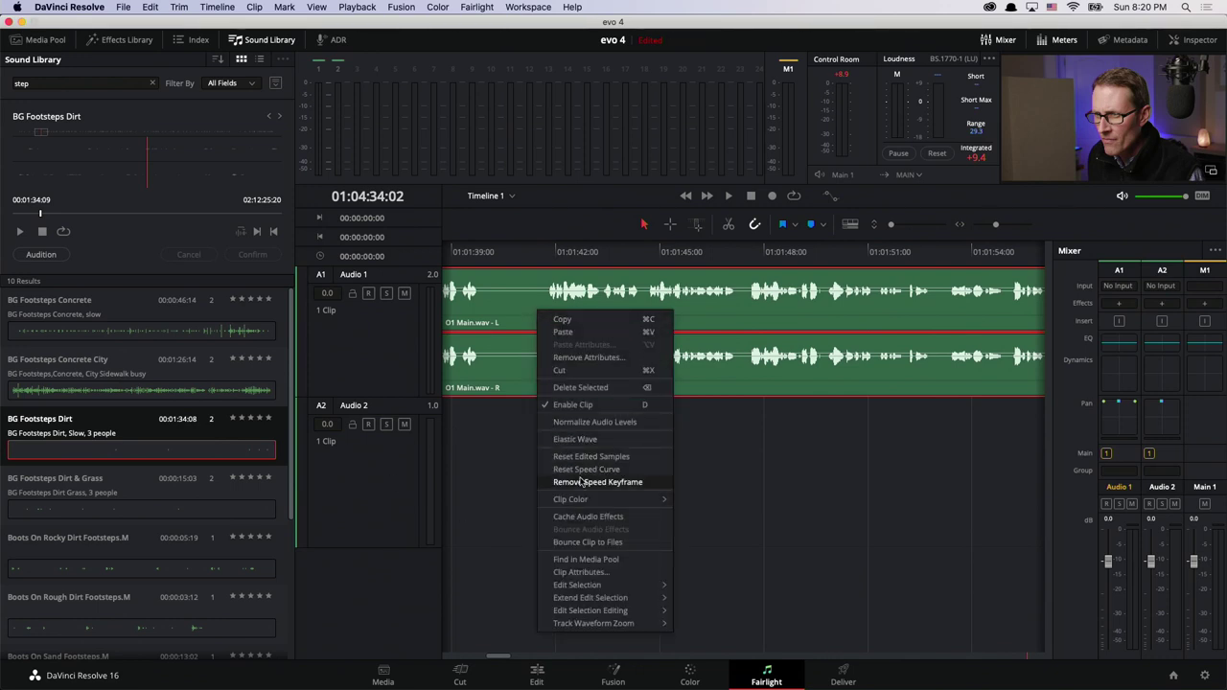
click(578, 440)
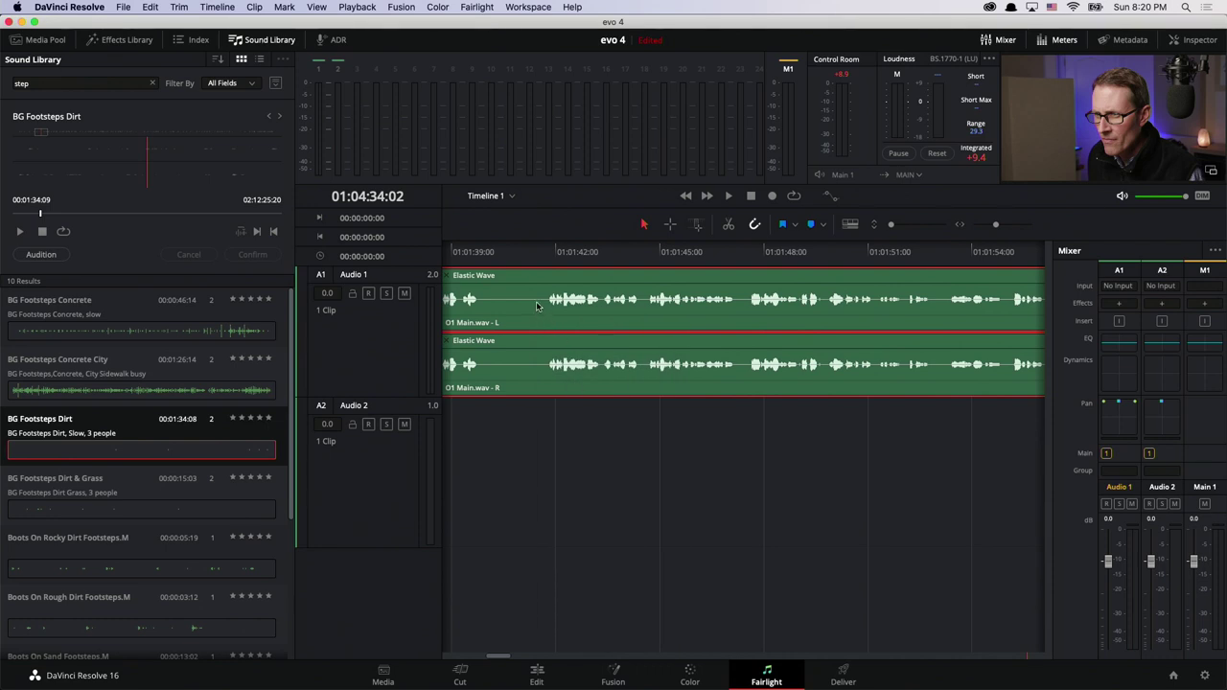
Step: Add Elastic Wave keyframes to the clip near 01:01:41 and 01:01:44, and retime the speech by moving the second to about 01:01:48
click(645, 310)
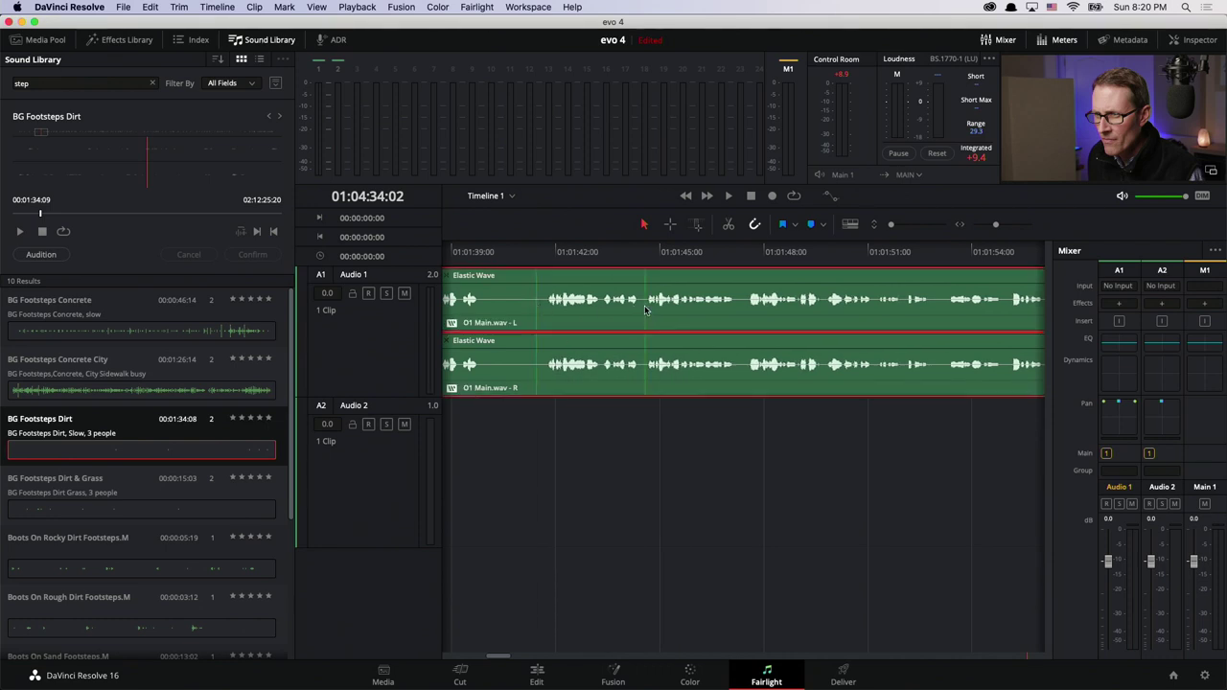
drag(641, 306, 628, 307)
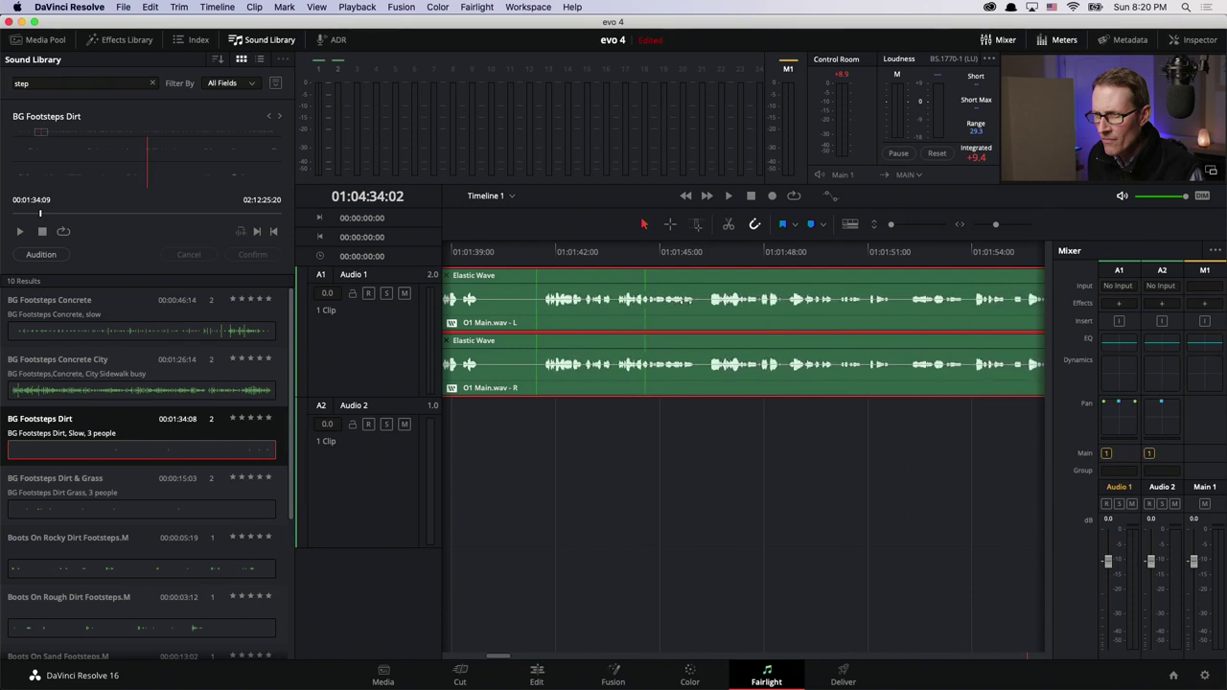
drag(690, 301, 691, 301)
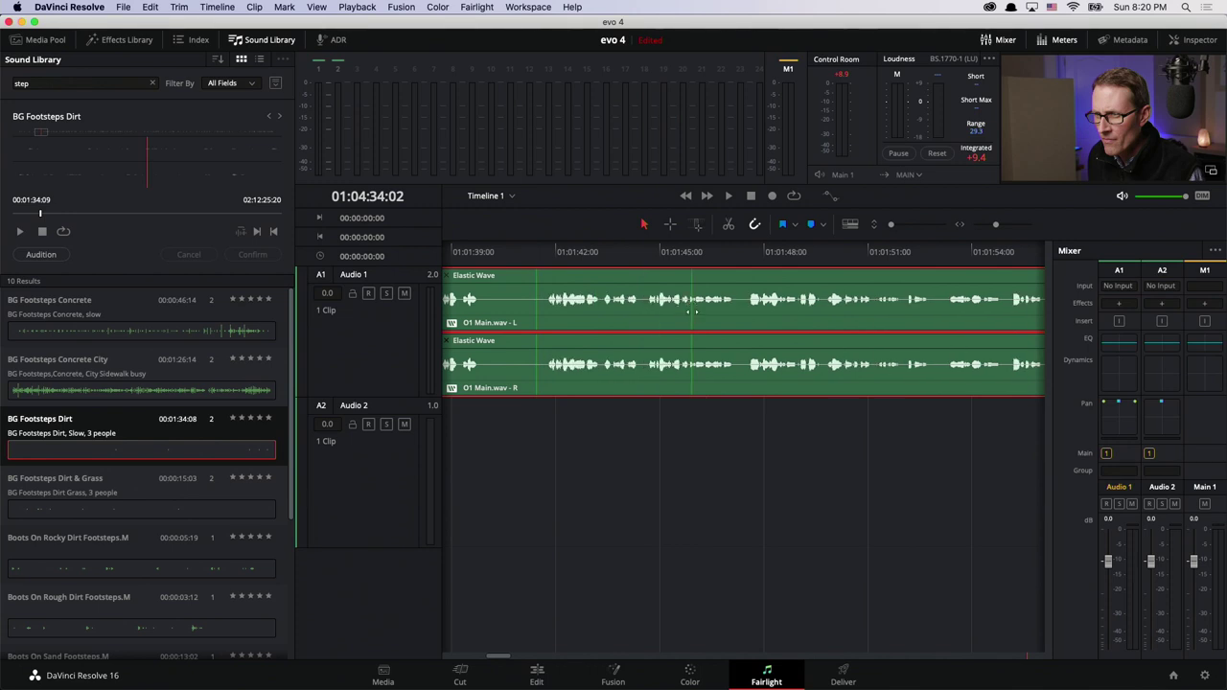
drag(692, 313, 842, 317)
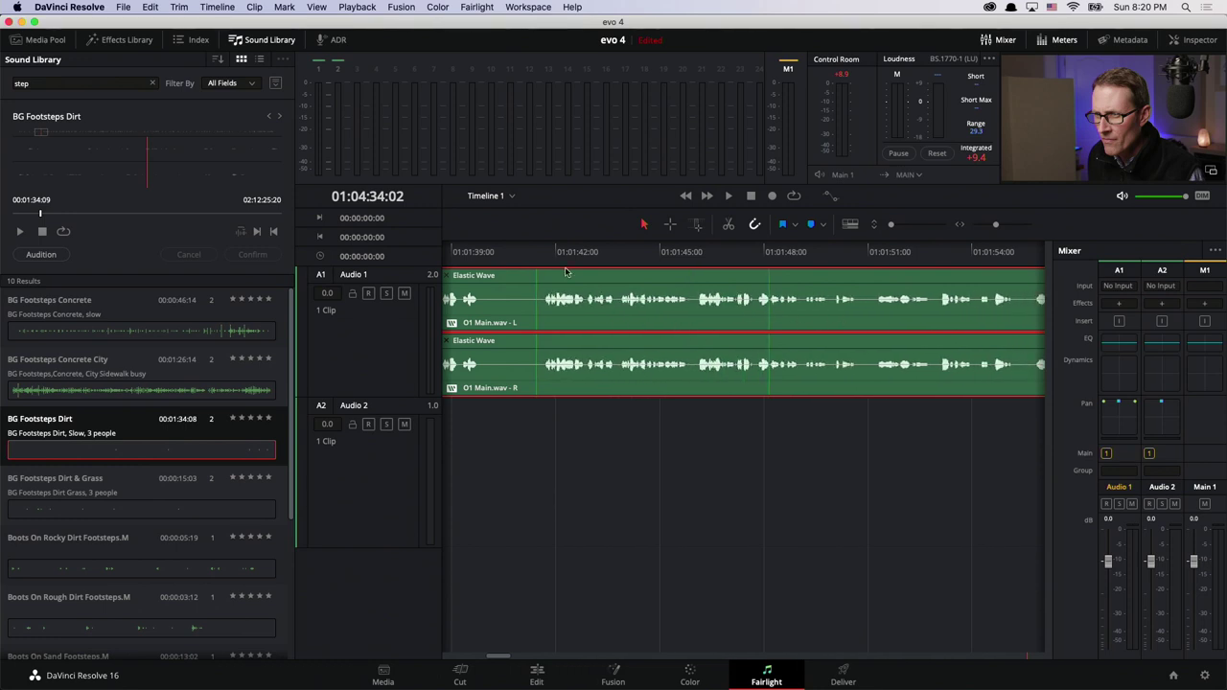
Step: Play the retimed speech on Audio 1 from 01:01:40:23 and stop at about 01:01:58
click(519, 259)
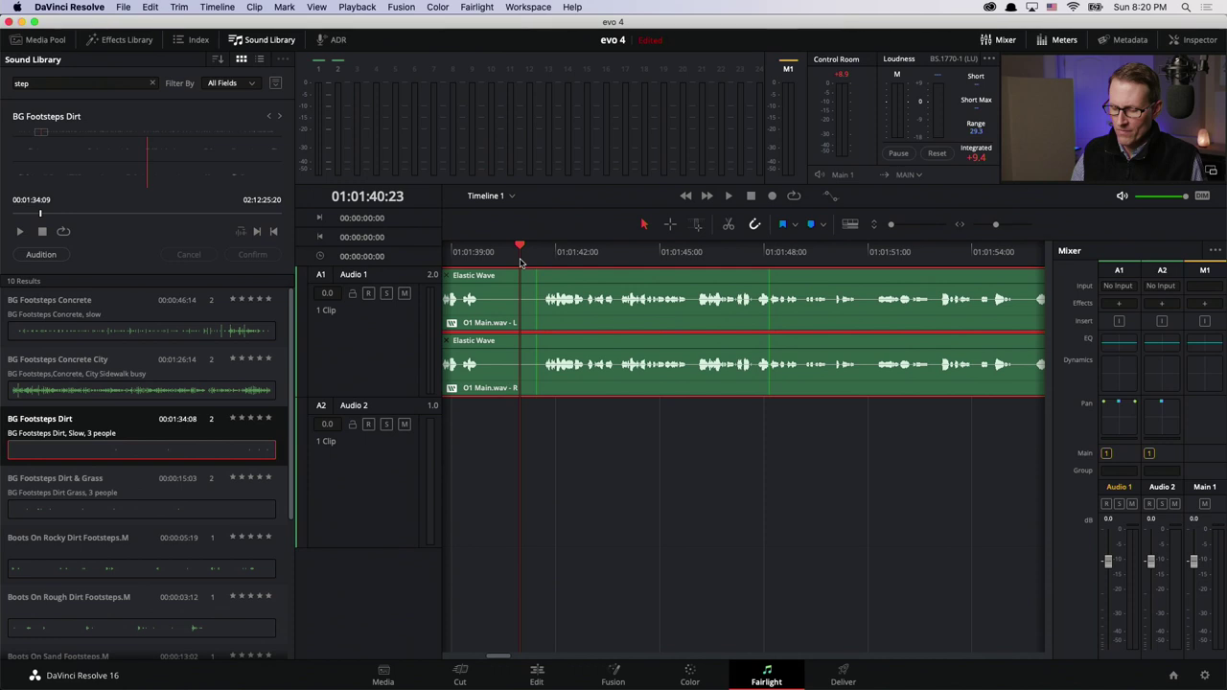
key(space)
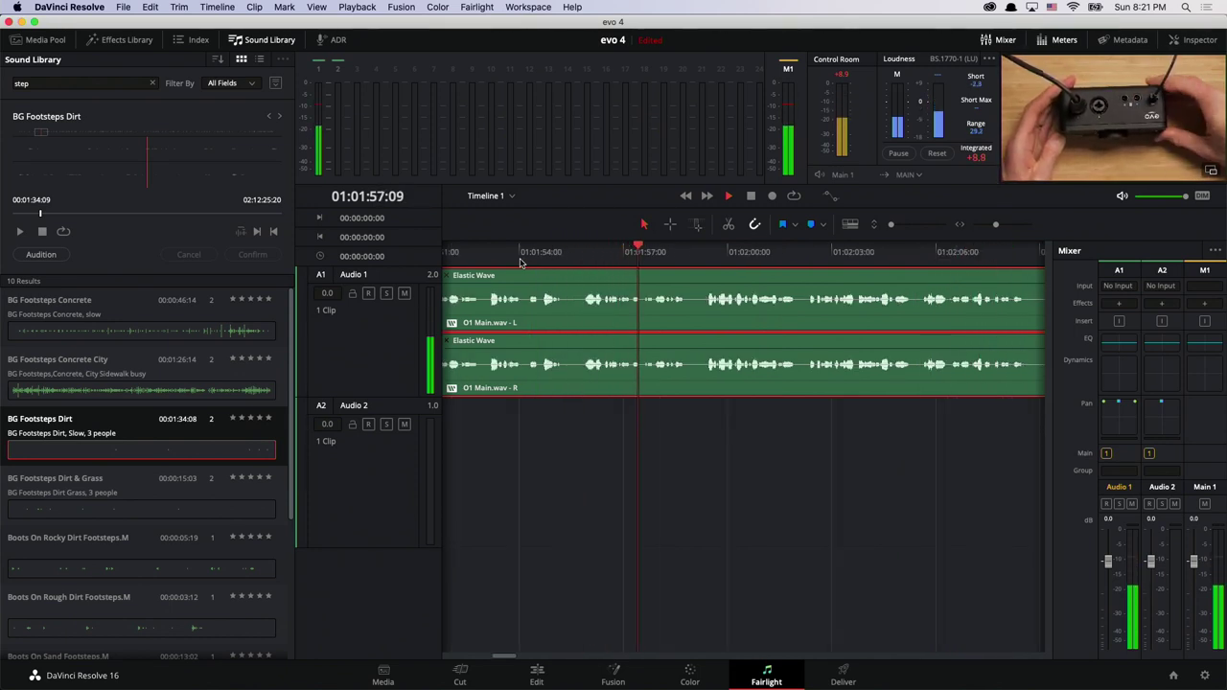
key(space)
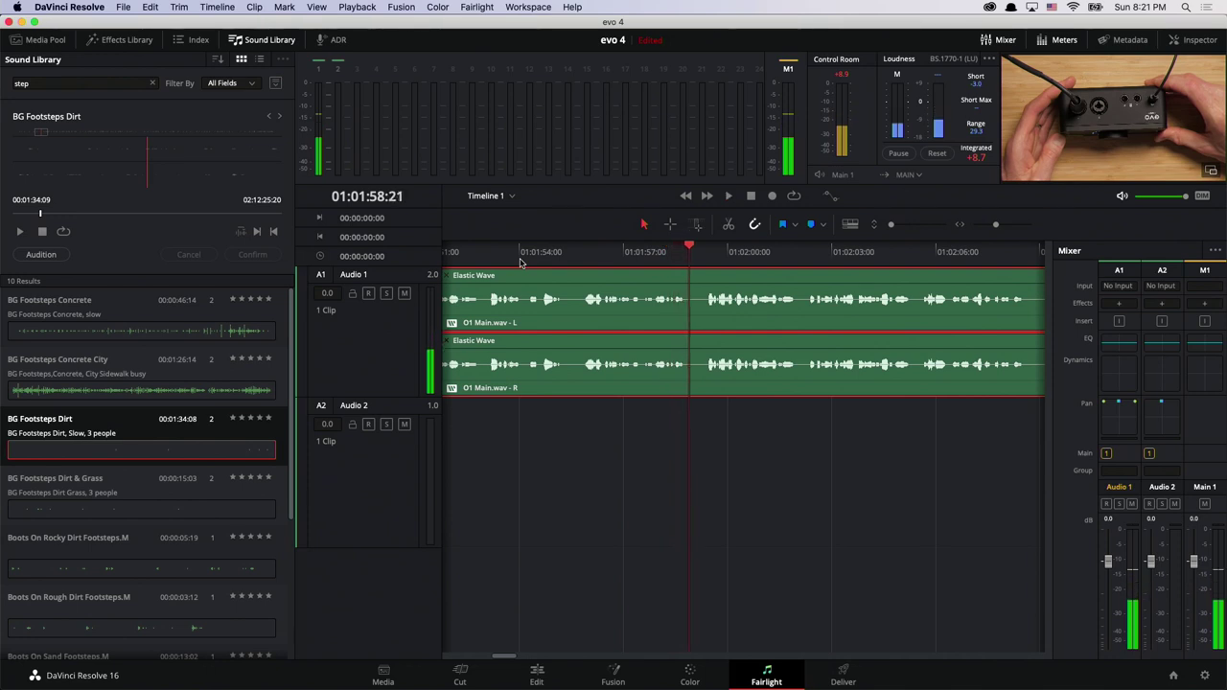